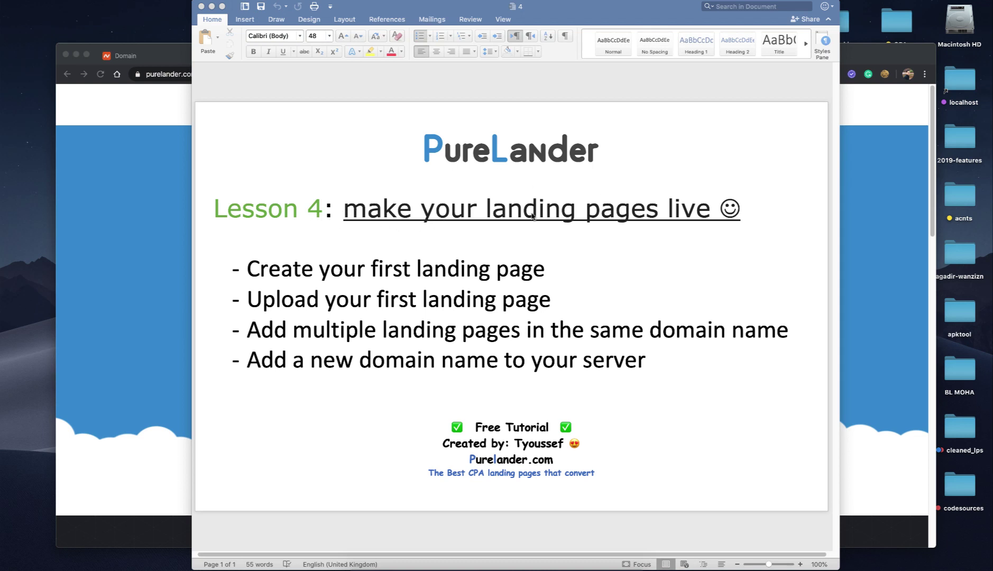
Highlight each of the four Lesson 4 agenda points in the Word outline in turn.
{"action": "left_click", "coordinate": [454, 299]}
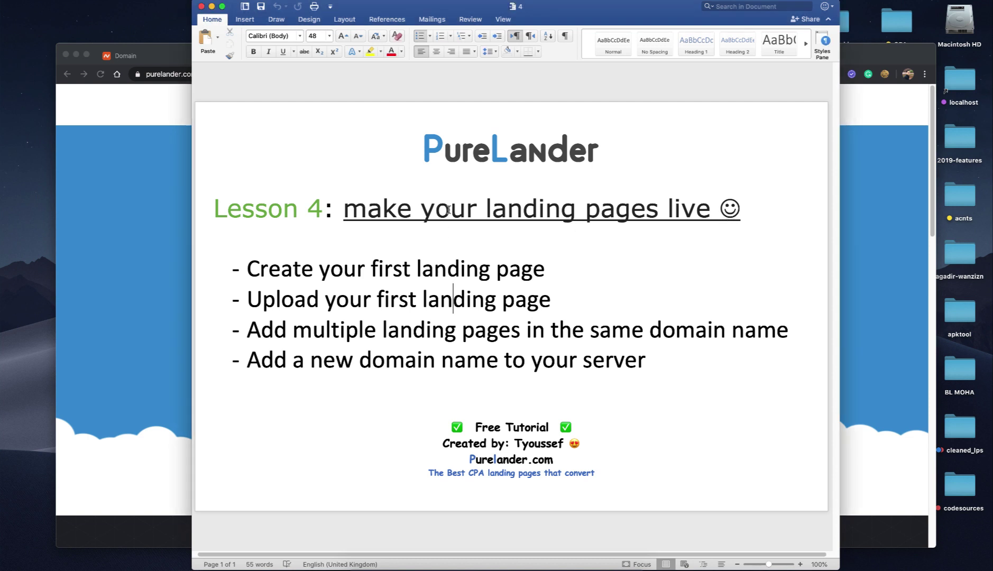
{"action": "left_click_drag", "start_coordinate": [246, 270], "coordinate": [533, 268]}
{"action": "left_click_drag", "start_coordinate": [248, 304], "coordinate": [550, 300]}
{"action": "left_click", "coordinate": [540, 304]}
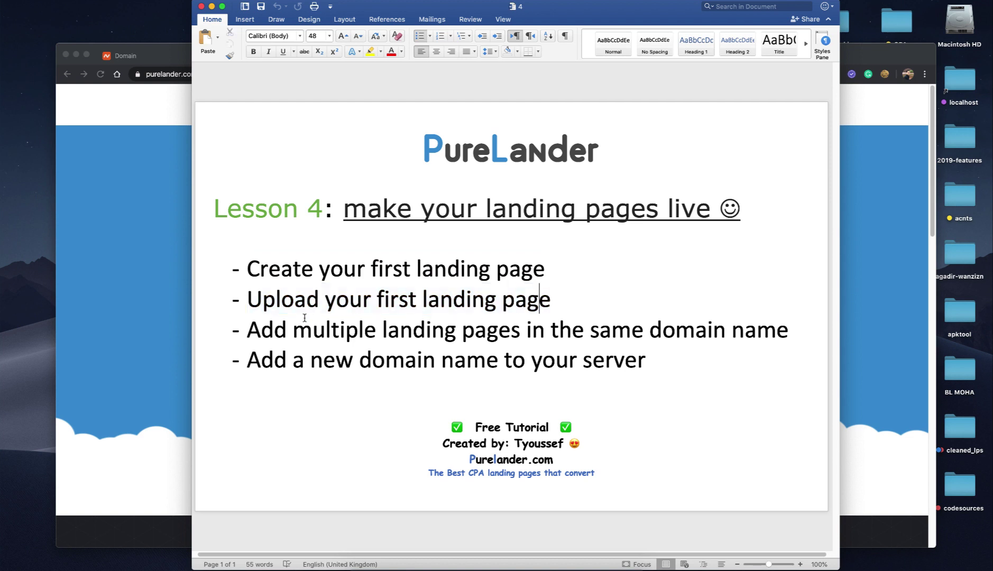
{"action": "left_click_drag", "start_coordinate": [249, 332], "coordinate": [764, 330]}
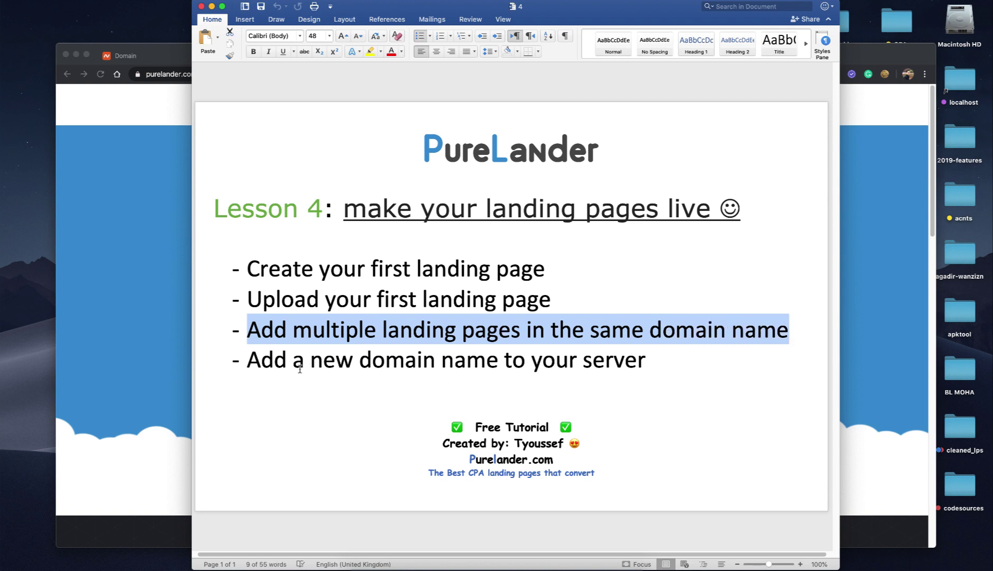
{"action": "left_click_drag", "start_coordinate": [246, 359], "coordinate": [600, 360]}
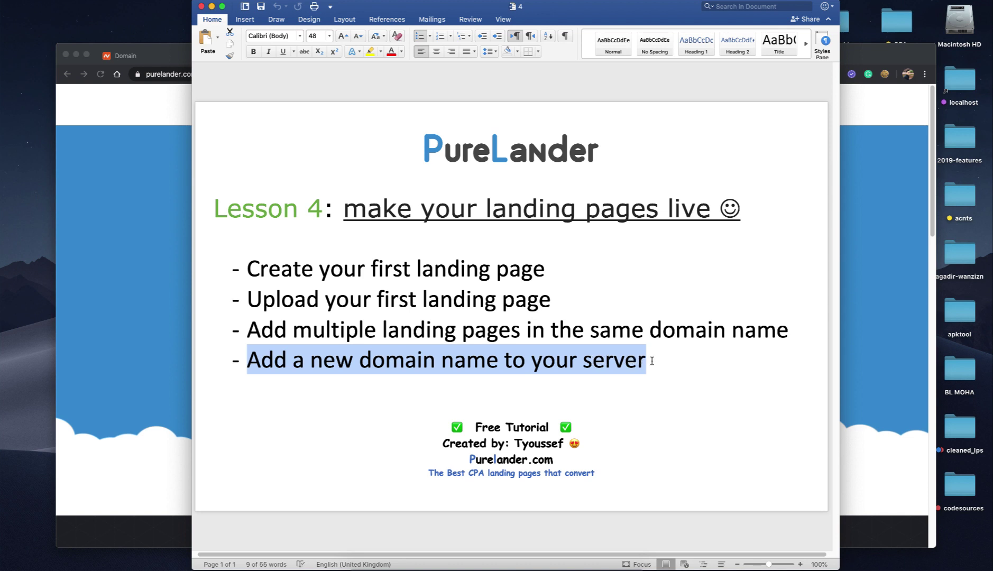
{"action": "left_click", "coordinate": [617, 361]}
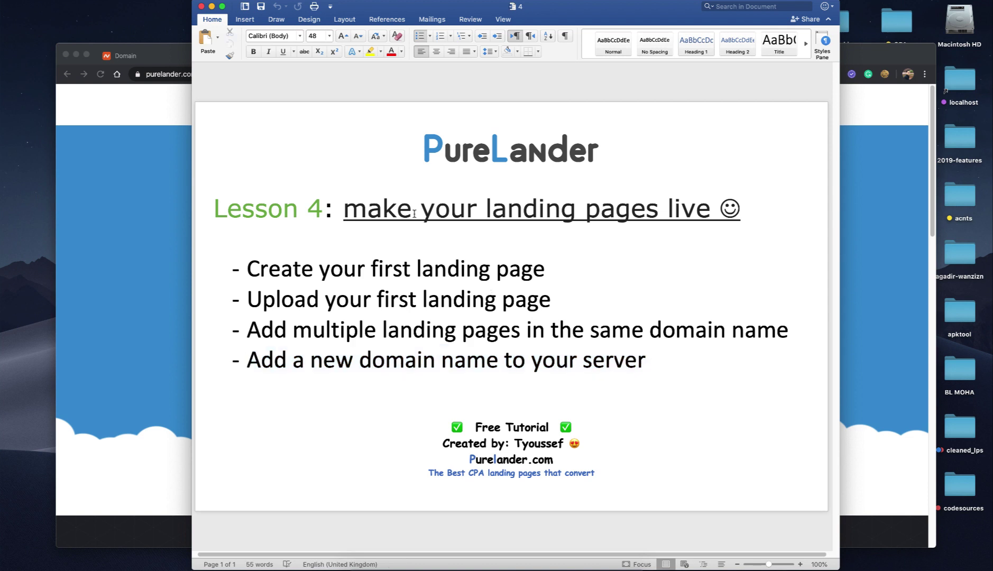
{"action": "left_click_drag", "start_coordinate": [246, 269], "coordinate": [287, 233]}
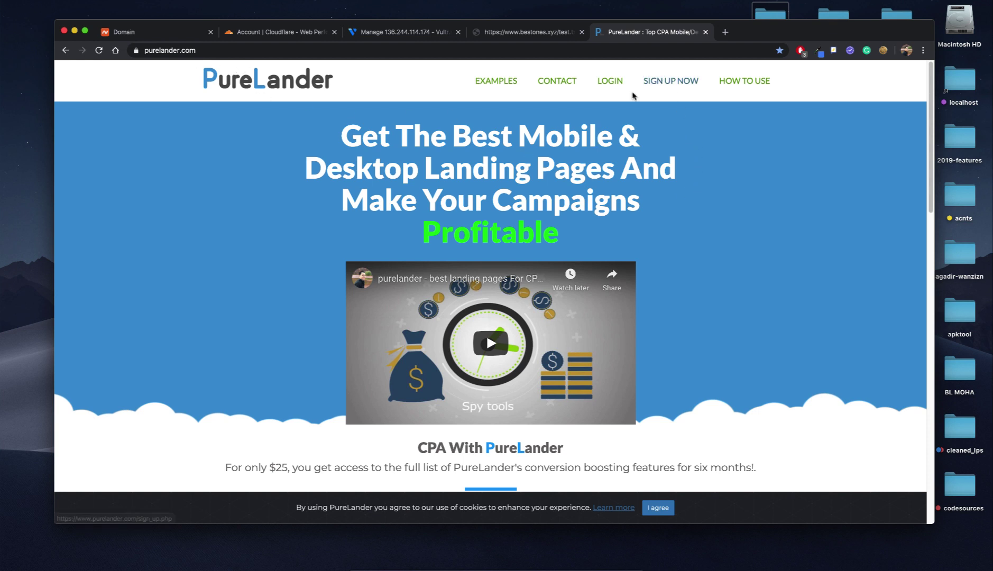
Log in to the PureLander admin dashboard and scroll the landers grid.
{"action": "left_click", "coordinate": [669, 83]}
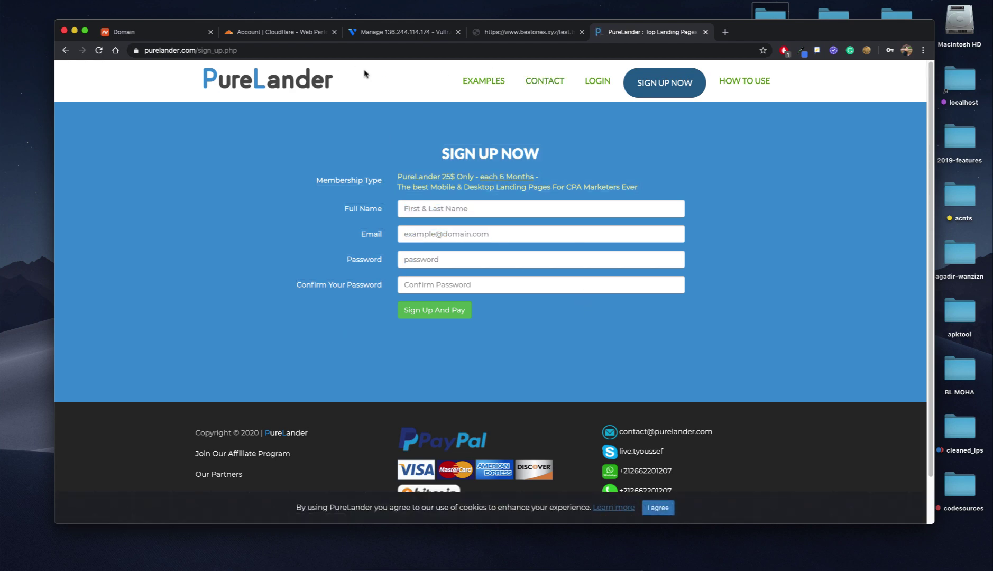
{"action": "left_click", "coordinate": [597, 81]}
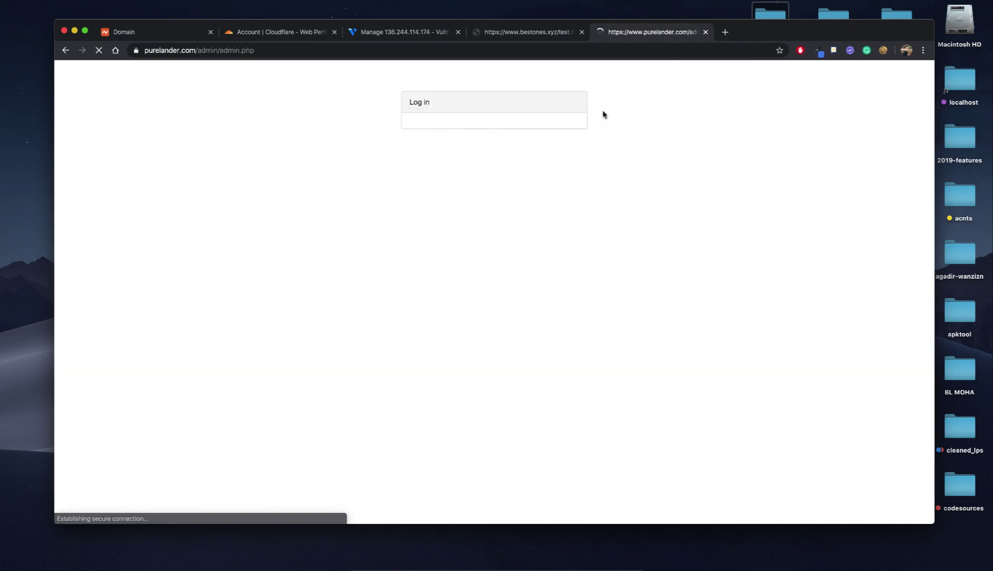
{"action": "scroll", "coordinate": [686, 188], "scroll_direction": "down", "scroll_amount": 9}
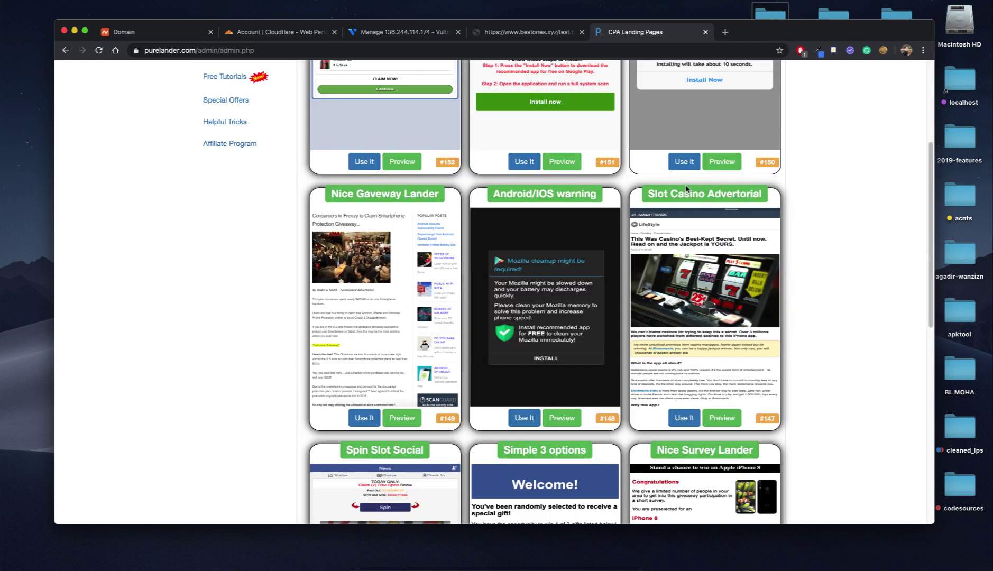
{"action": "scroll", "coordinate": [686, 188], "scroll_direction": "down", "scroll_amount": 3}
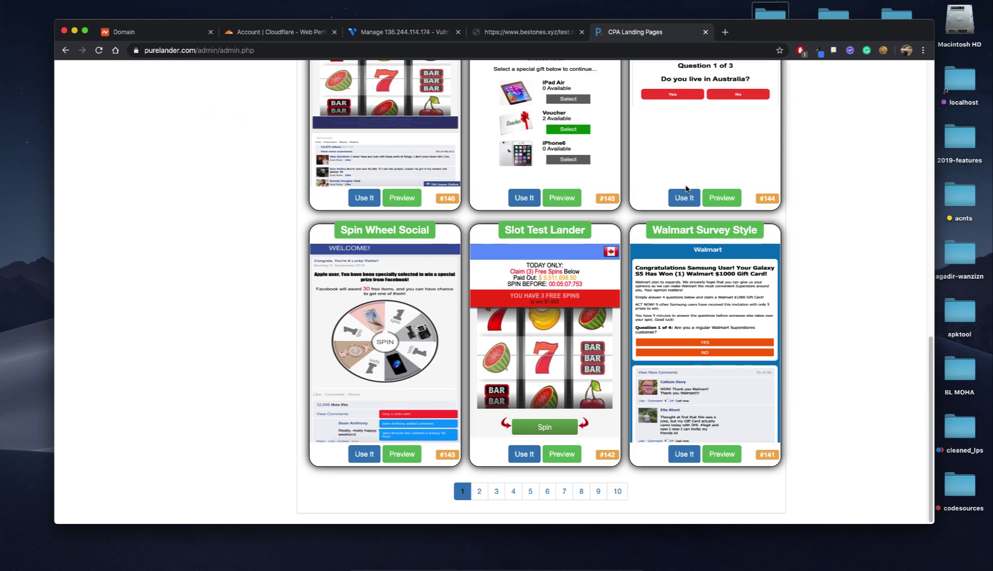
Browse page 2 of the Mobile lander templates, starting at #140.
{"action": "left_click", "coordinate": [479, 491]}
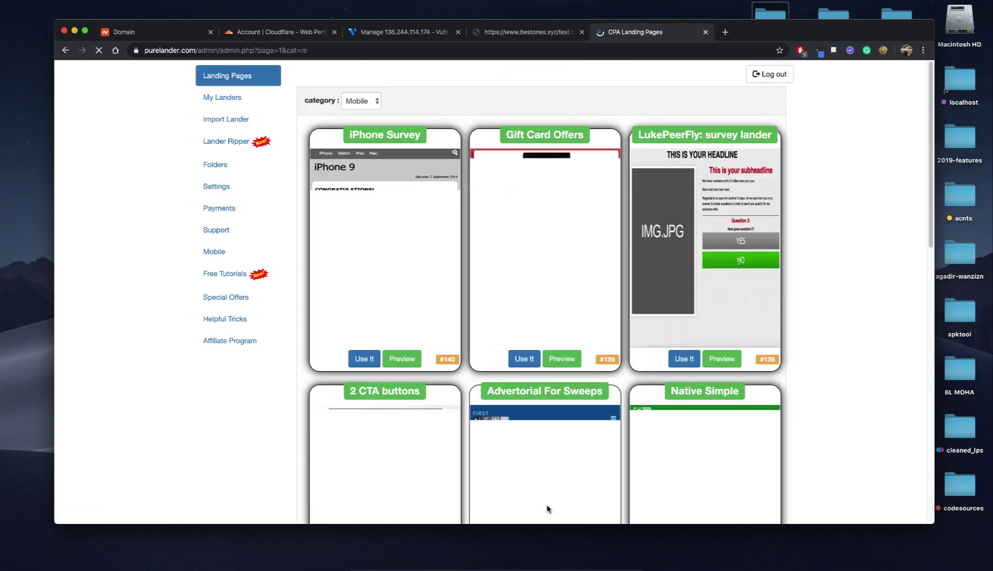
{"action": "scroll", "coordinate": [558, 414], "scroll_direction": "down", "scroll_amount": 5}
{"action": "scroll", "coordinate": [559, 415], "scroll_direction": "up", "scroll_amount": 5}
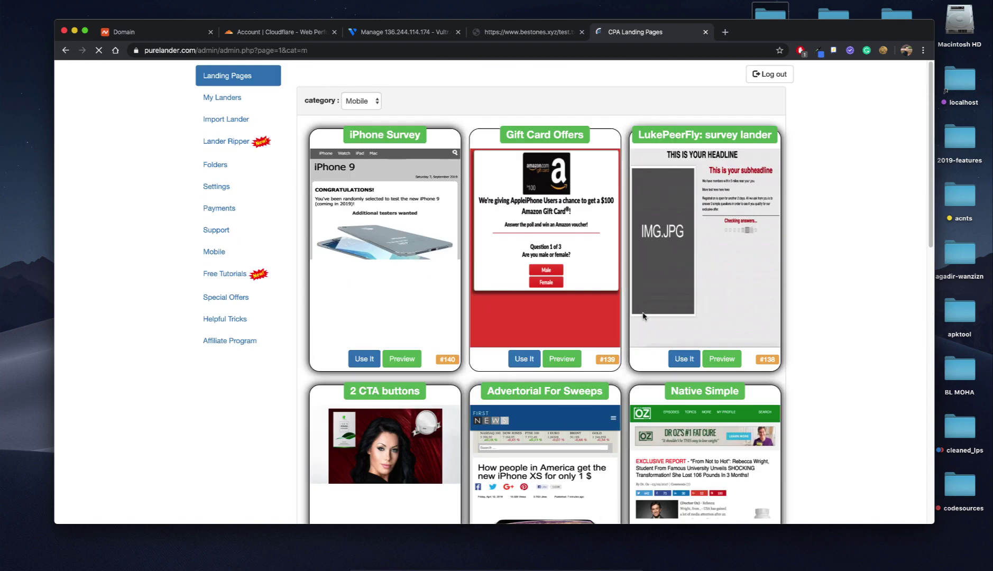
{"action": "scroll", "coordinate": [686, 321], "scroll_direction": "down", "scroll_amount": 5}
{"action": "scroll", "coordinate": [686, 322], "scroll_direction": "down", "scroll_amount": 7}
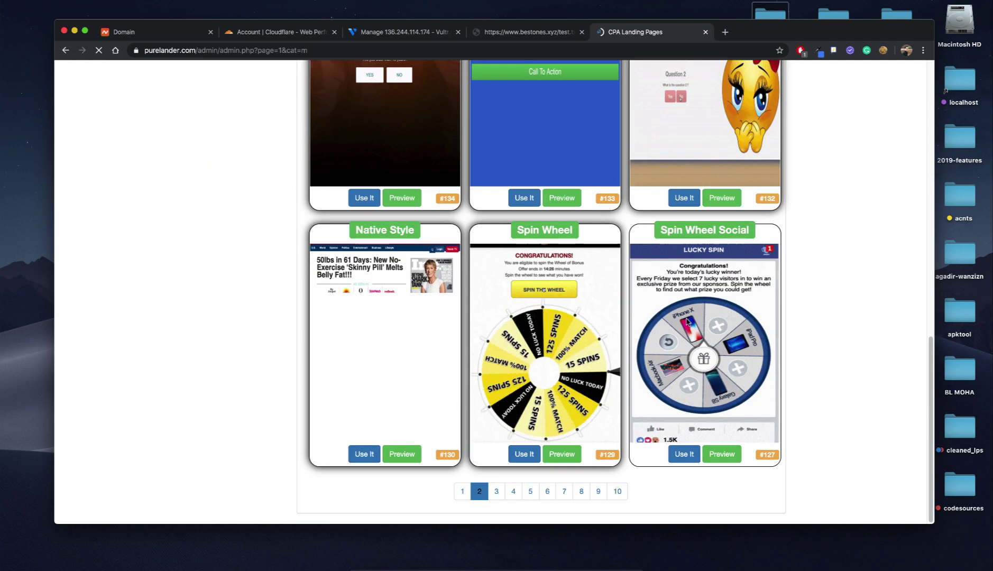
{"action": "scroll", "coordinate": [674, 334], "scroll_direction": "up", "scroll_amount": 12}
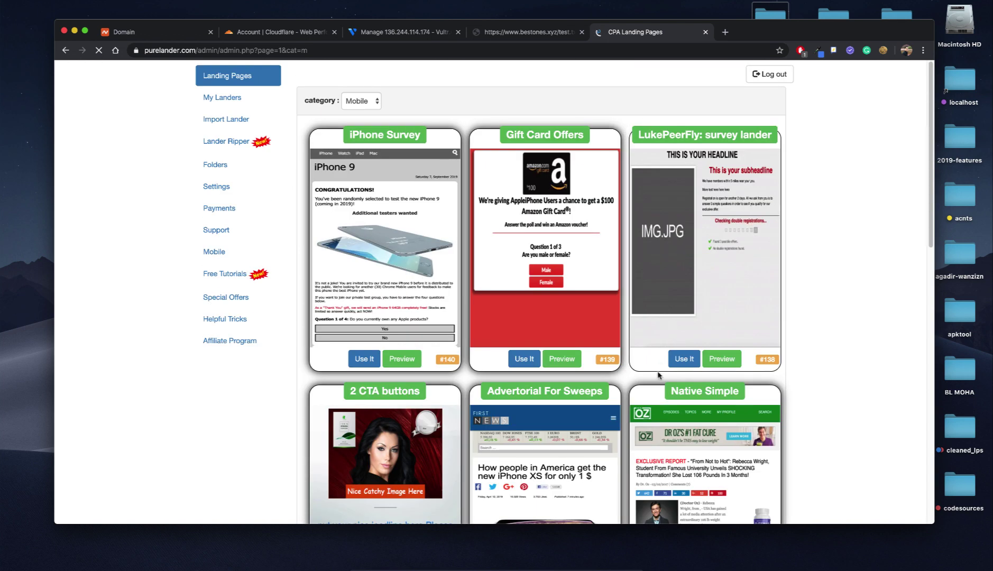
Generate a landing page named 'lp1' from template #138, keeping folder Undefined.
{"action": "left_click", "coordinate": [685, 359]}
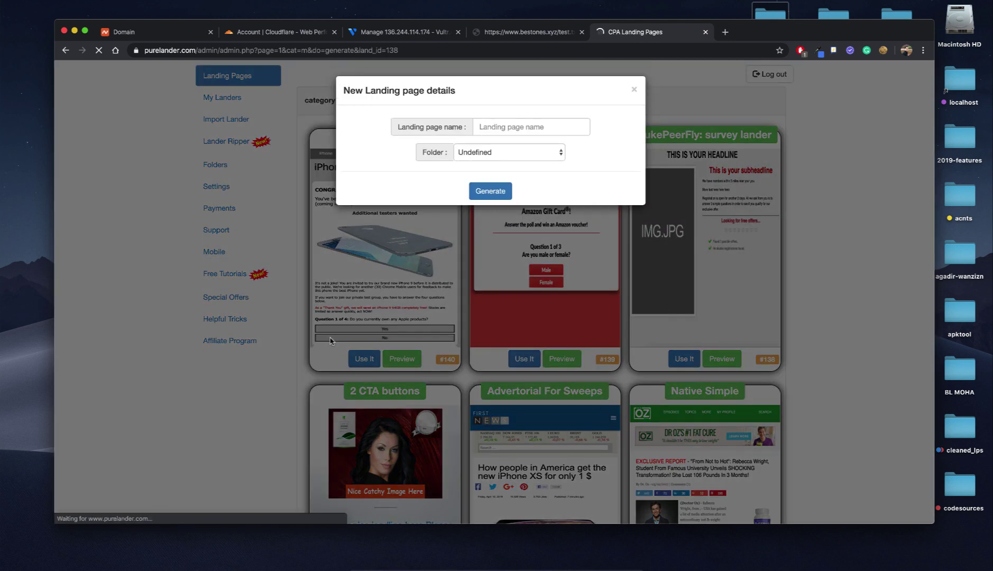
{"action": "left_click", "coordinate": [497, 130]}
{"action": "type", "text": "lp1"}
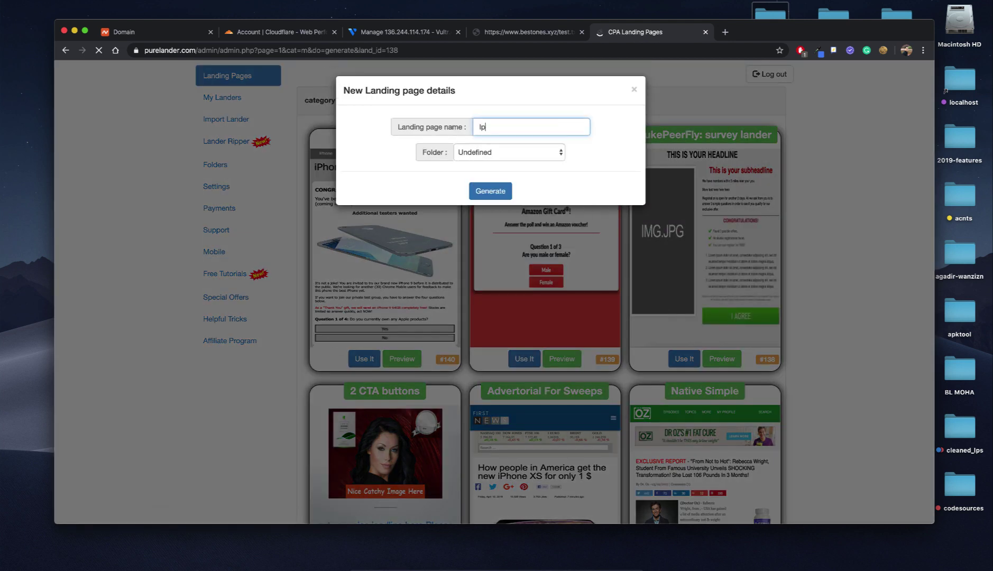
{"action": "left_click", "coordinate": [491, 191]}
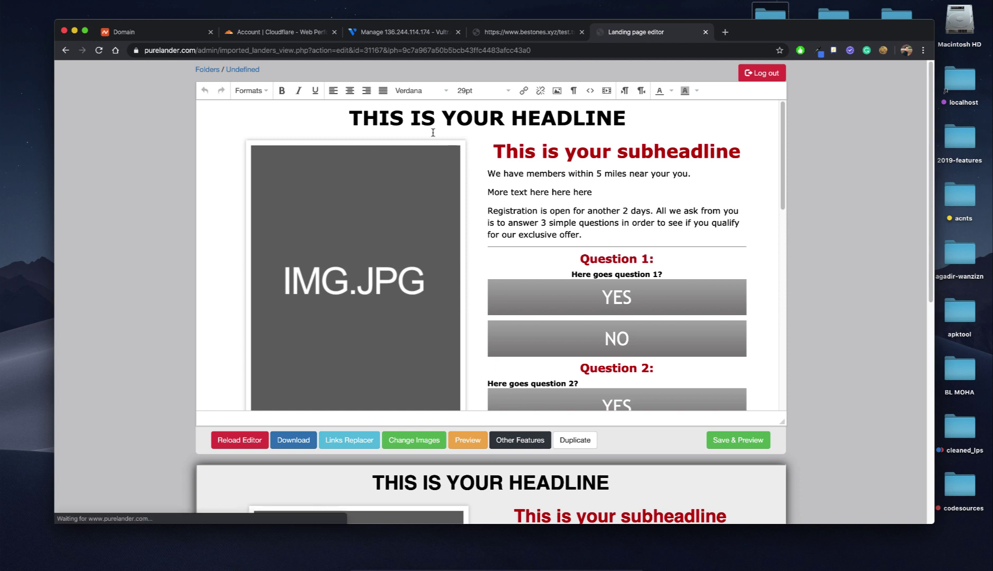
Change the landing page headline to 'THI HEADLINE'.
{"action": "left_click_drag", "start_coordinate": [404, 117], "coordinate": [626, 119]}
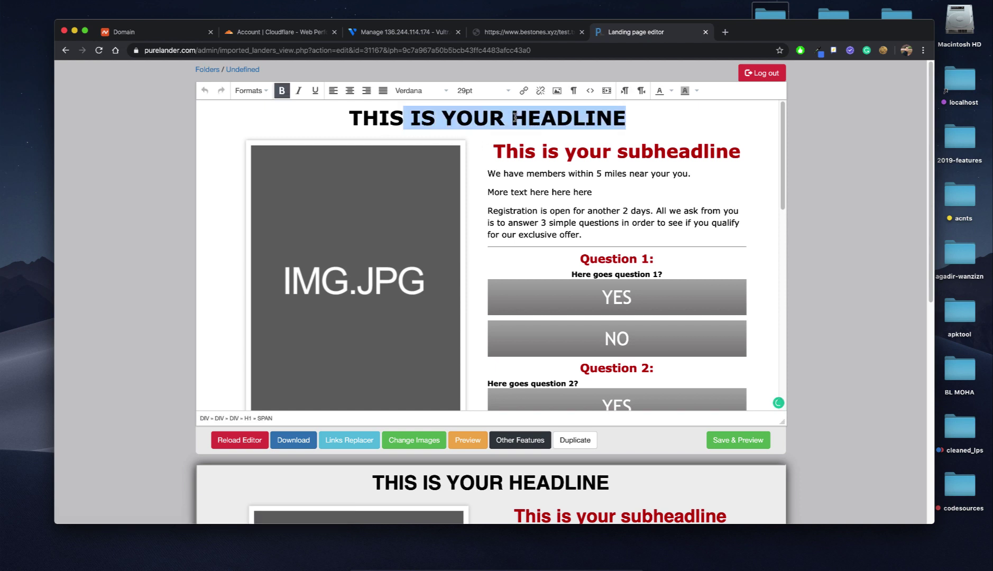
{"action": "type", "text": "HEADLINE"}
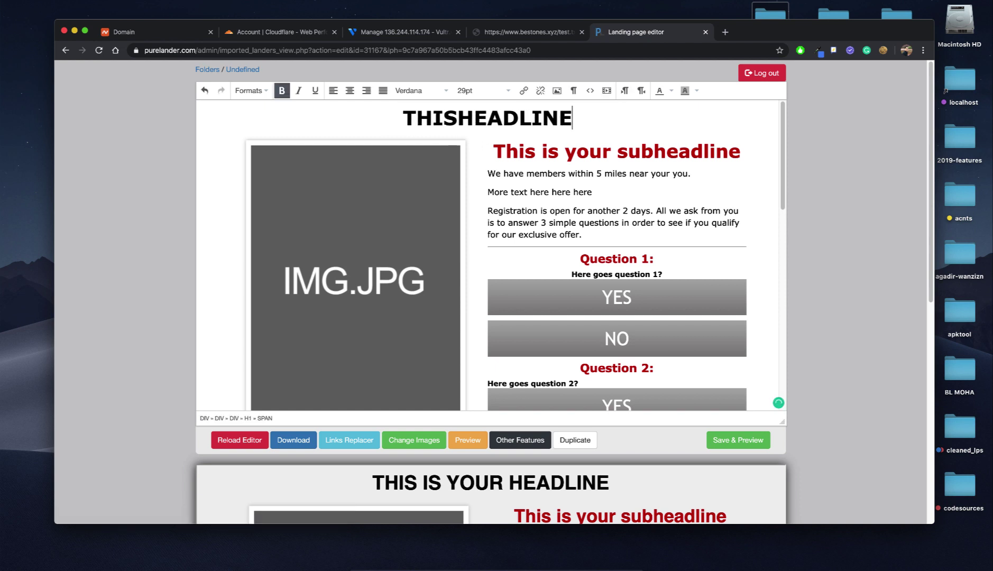
{"action": "left_click", "coordinate": [453, 117]}
{"action": "key", "text": "BackSpace"}
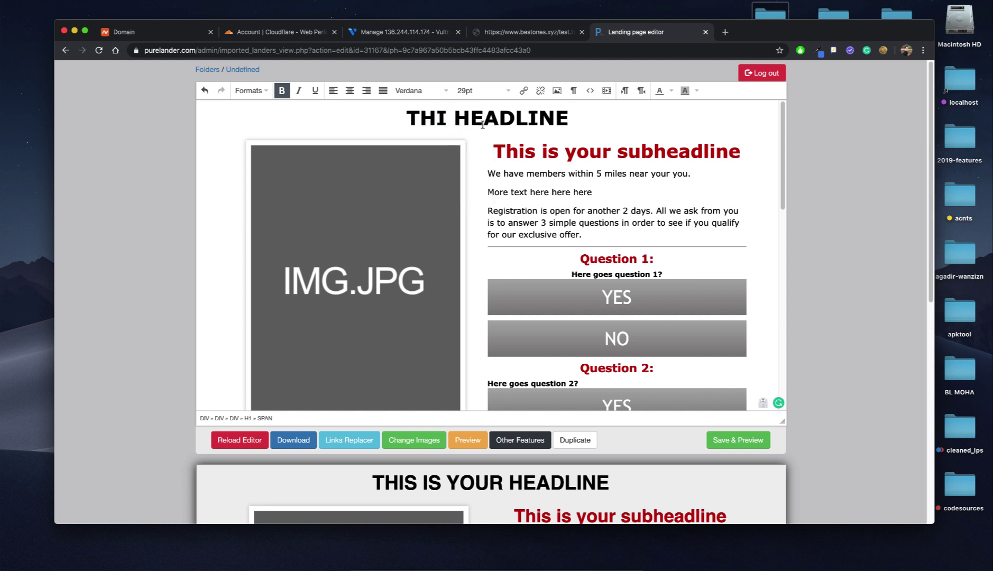
Save the edited lp1 page and check its refreshed preview.
{"action": "scroll", "coordinate": [561, 330], "scroll_direction": "down", "scroll_amount": 7}
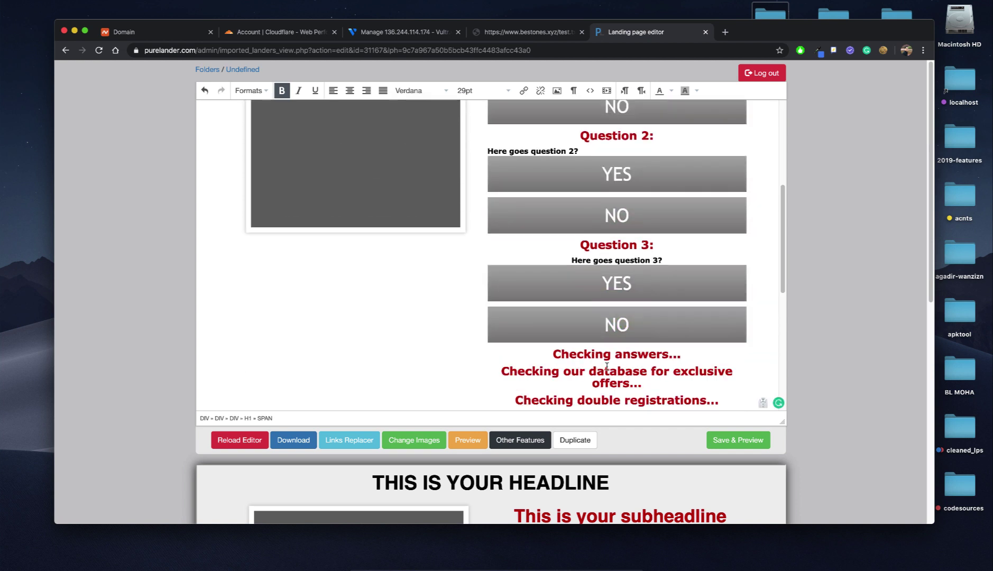
{"action": "scroll", "coordinate": [694, 235], "scroll_direction": "down", "scroll_amount": 8}
{"action": "left_click", "coordinate": [742, 273]}
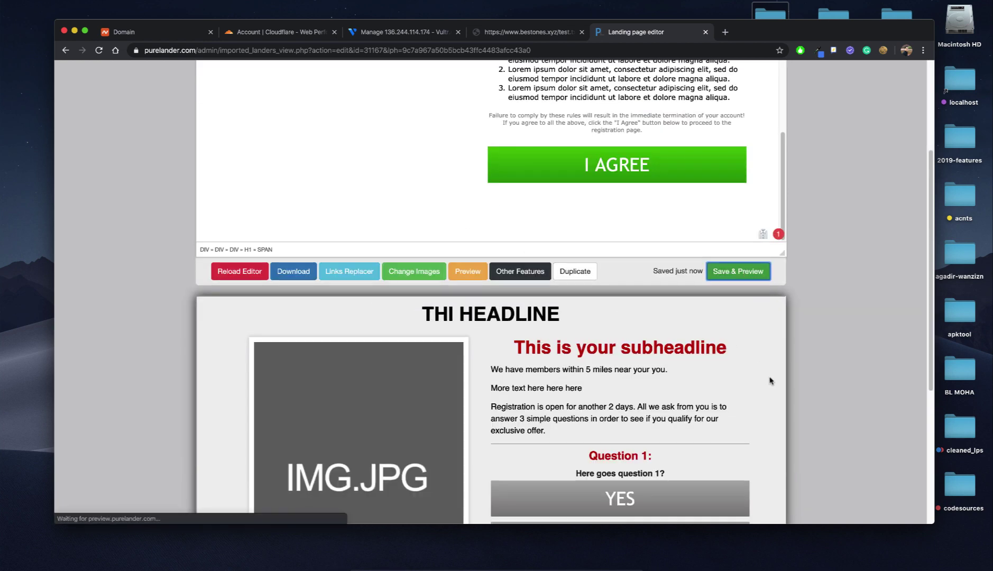
{"action": "scroll", "coordinate": [771, 382], "scroll_direction": "down", "scroll_amount": 5}
{"action": "scroll", "coordinate": [772, 382], "scroll_direction": "up", "scroll_amount": 8}
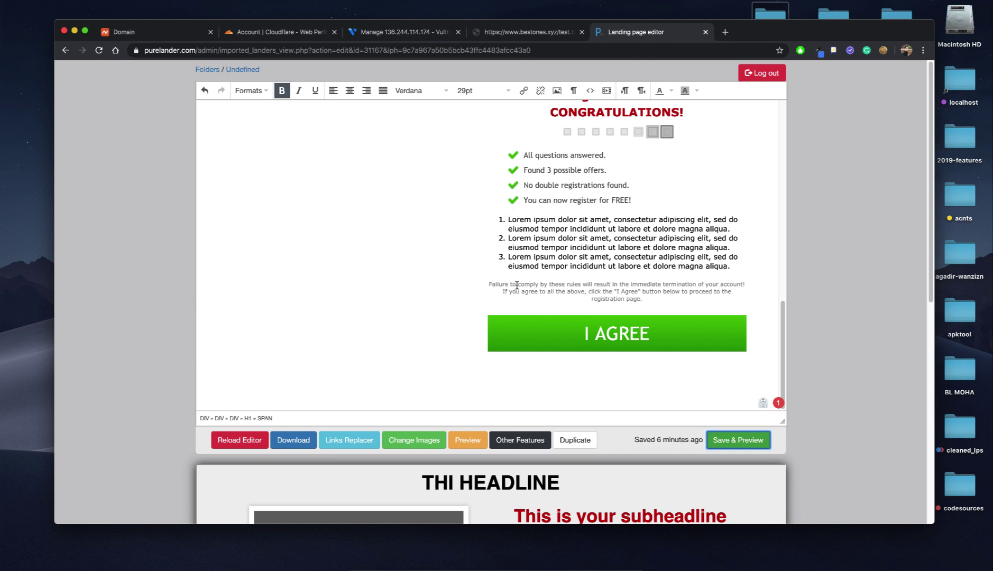
{"action": "left_click", "coordinate": [410, 441]}
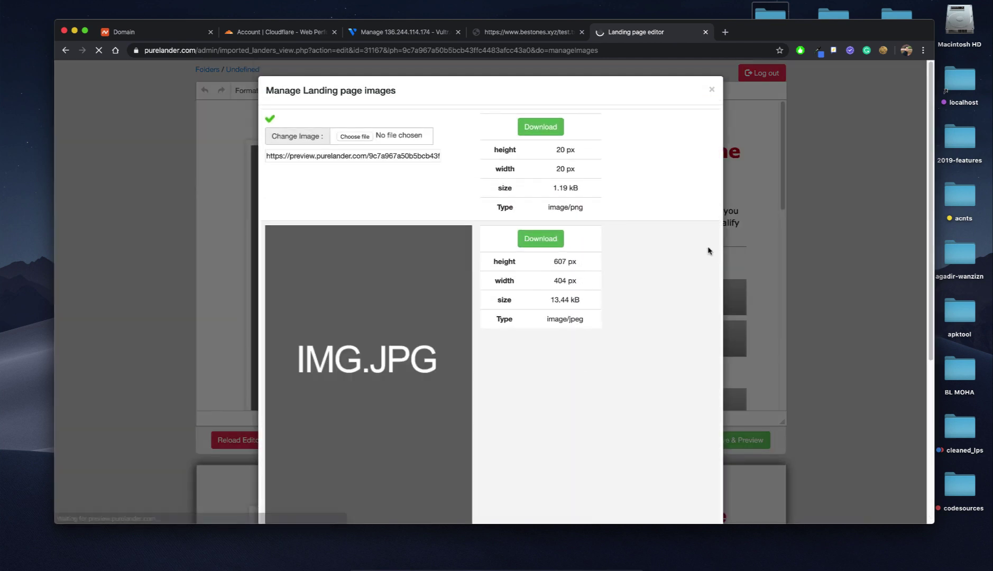
View the landing page features, then return to the lp1 editor down to I AGREE.
{"action": "left_click", "coordinate": [730, 259]}
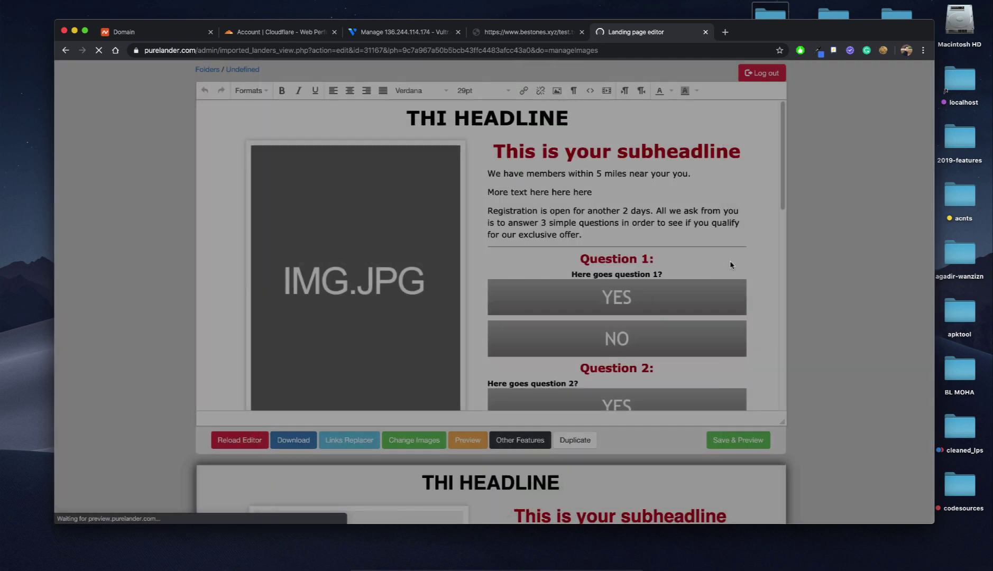
{"action": "left_click", "coordinate": [520, 440]}
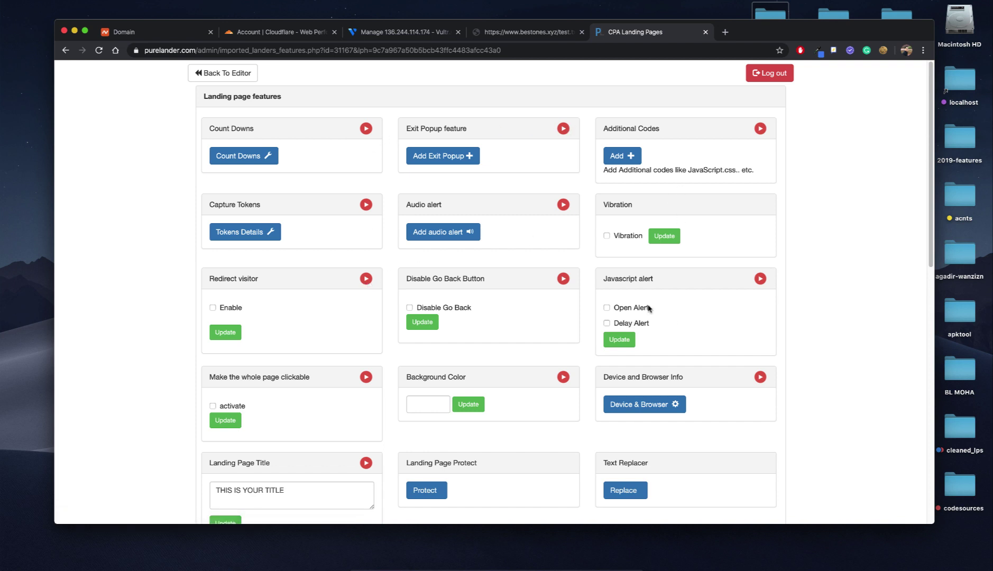
{"action": "scroll", "coordinate": [347, 329], "scroll_direction": "down", "scroll_amount": 5}
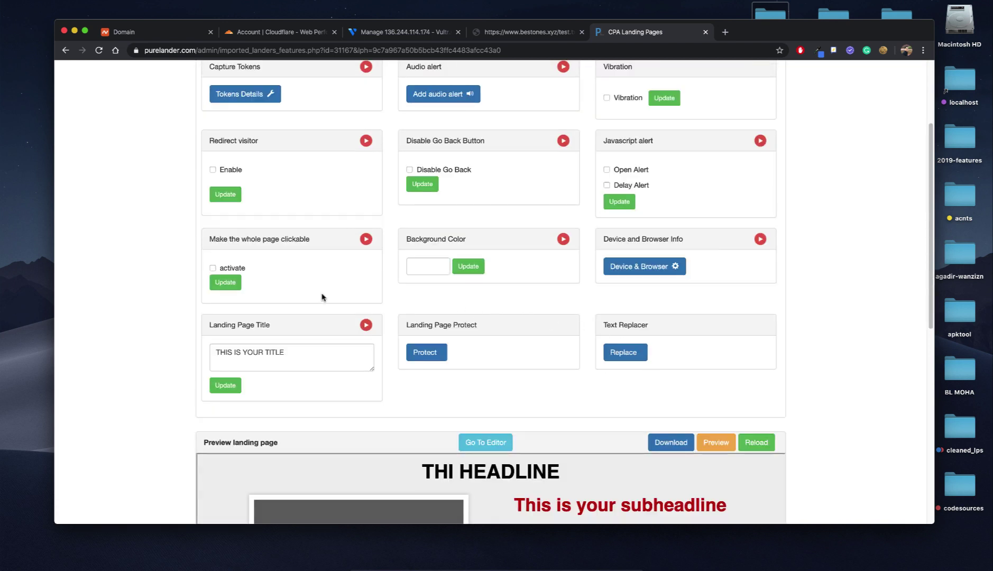
{"action": "scroll", "coordinate": [321, 298], "scroll_direction": "up", "scroll_amount": 5}
{"action": "left_click", "coordinate": [222, 73]}
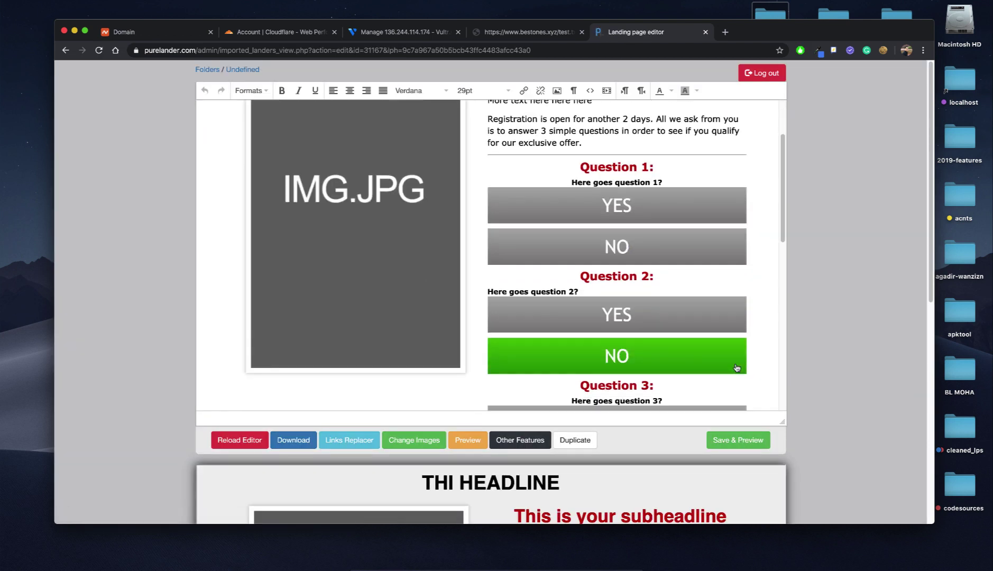
{"action": "scroll", "coordinate": [737, 368], "scroll_direction": "down", "scroll_amount": 3}
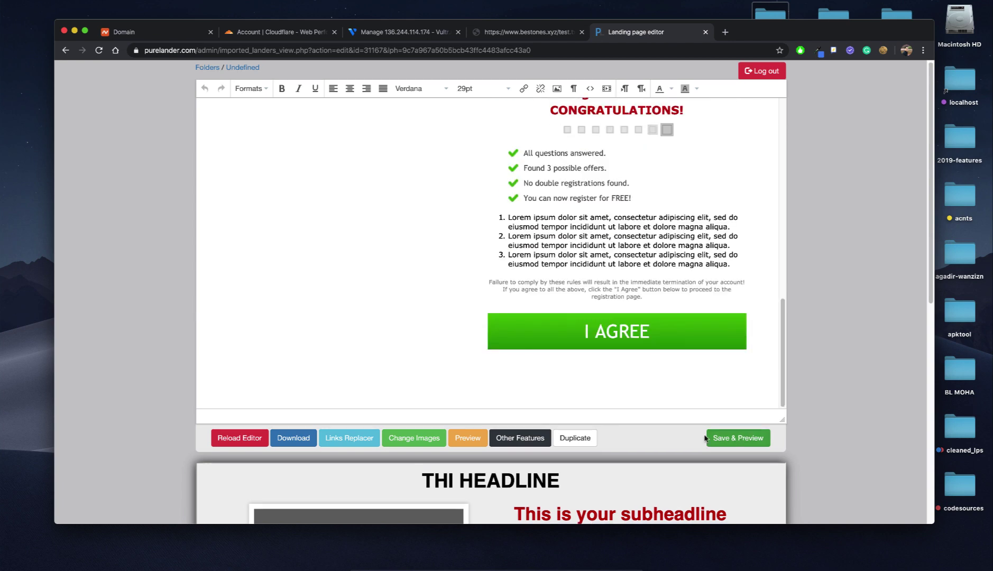
Compress and minify lp1 and download the 154.66 KB compressed version.
{"action": "left_click", "coordinate": [294, 438]}
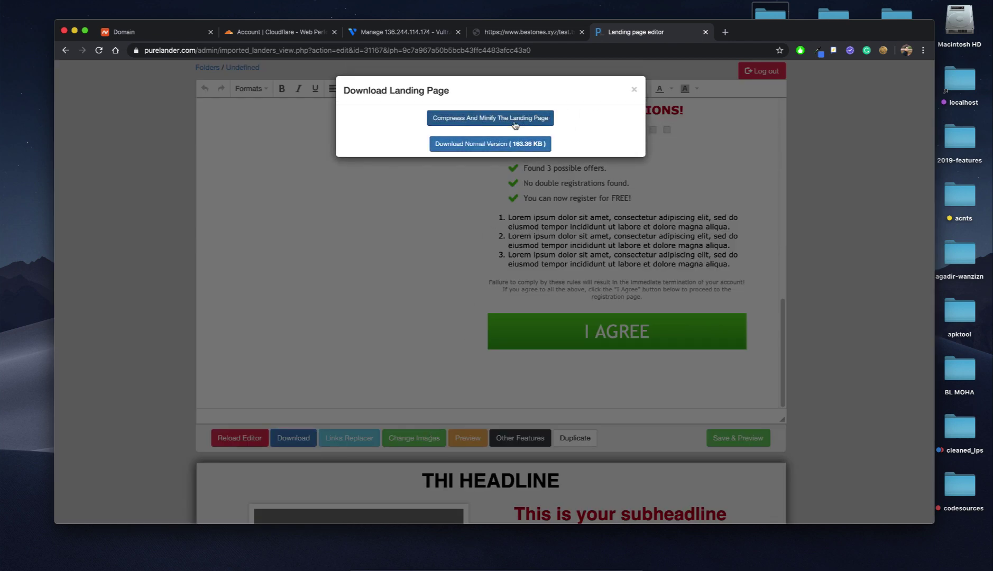
{"action": "left_click", "coordinate": [492, 125]}
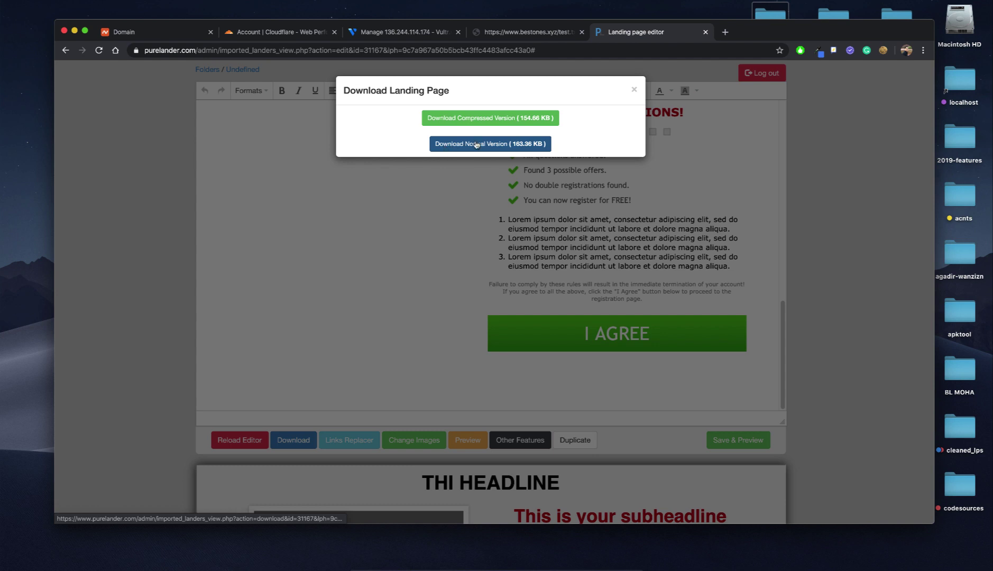
{"action": "left_click", "coordinate": [470, 118]}
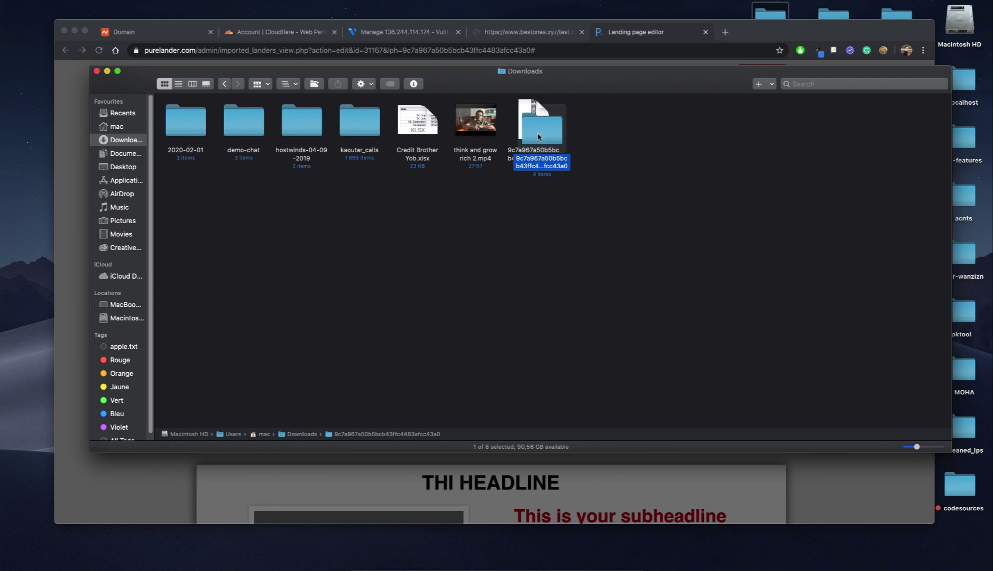
Delete the old extracted folder, extract the downloaded zip and open the new folder.
{"action": "left_click_drag", "start_coordinate": [539, 137], "coordinate": [674, 209]}
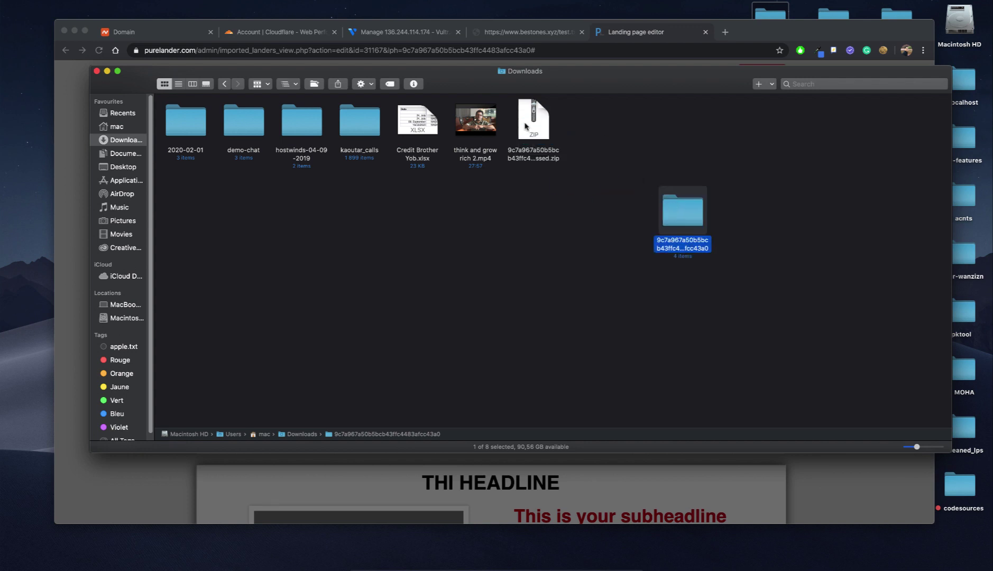
{"action": "left_click_drag", "start_coordinate": [525, 126], "coordinate": [496, 303]}
{"action": "right_click", "coordinate": [686, 201]}
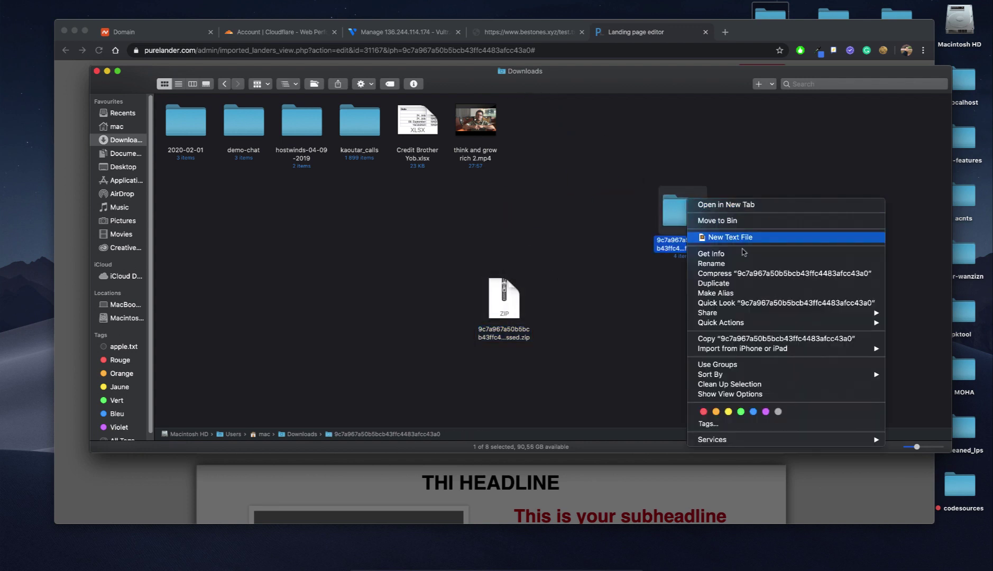
{"action": "left_click", "coordinate": [738, 222]}
{"action": "left_click", "coordinate": [515, 298]}
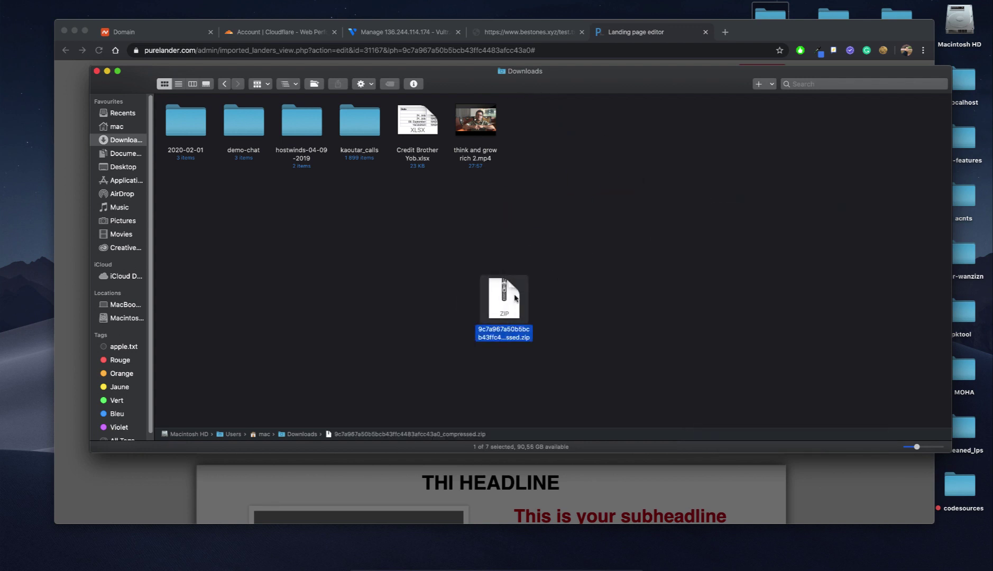
{"action": "double_click", "coordinate": [502, 303]}
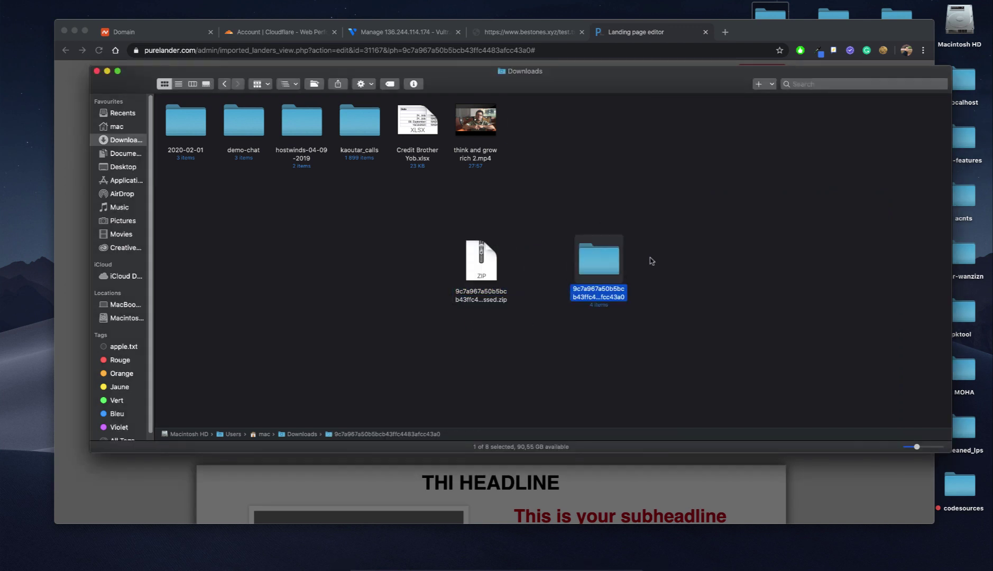
{"action": "double_click", "coordinate": [602, 263]}
Test index.html in the browser by answering the questions, then close the tab.
{"action": "double_click", "coordinate": [359, 118]}
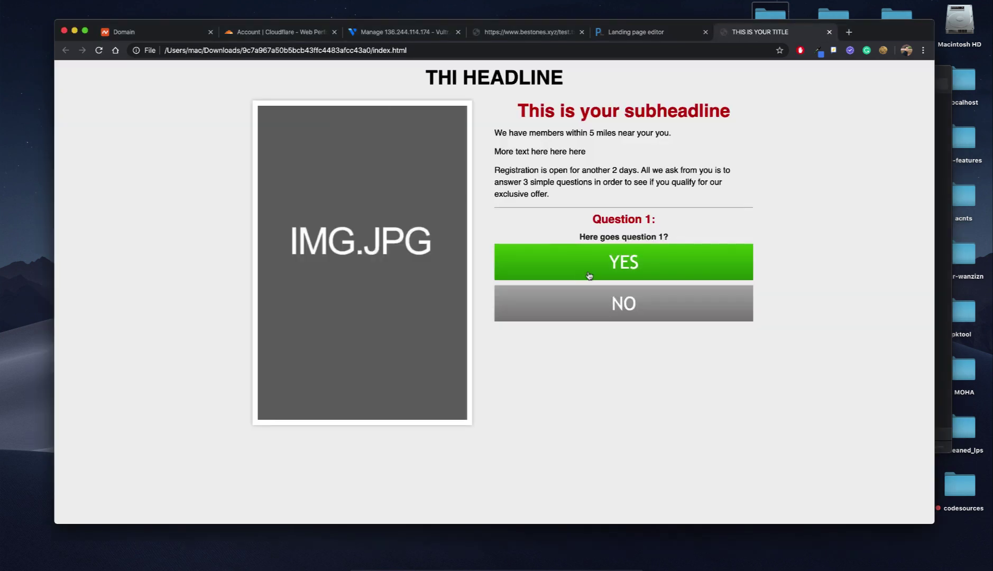
{"action": "left_click", "coordinate": [588, 274]}
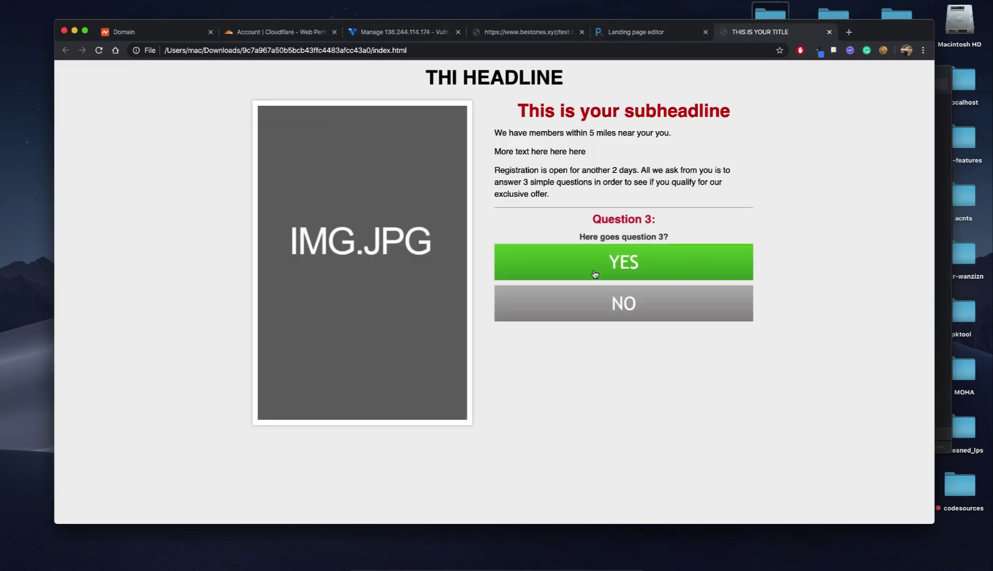
{"action": "left_click", "coordinate": [595, 306]}
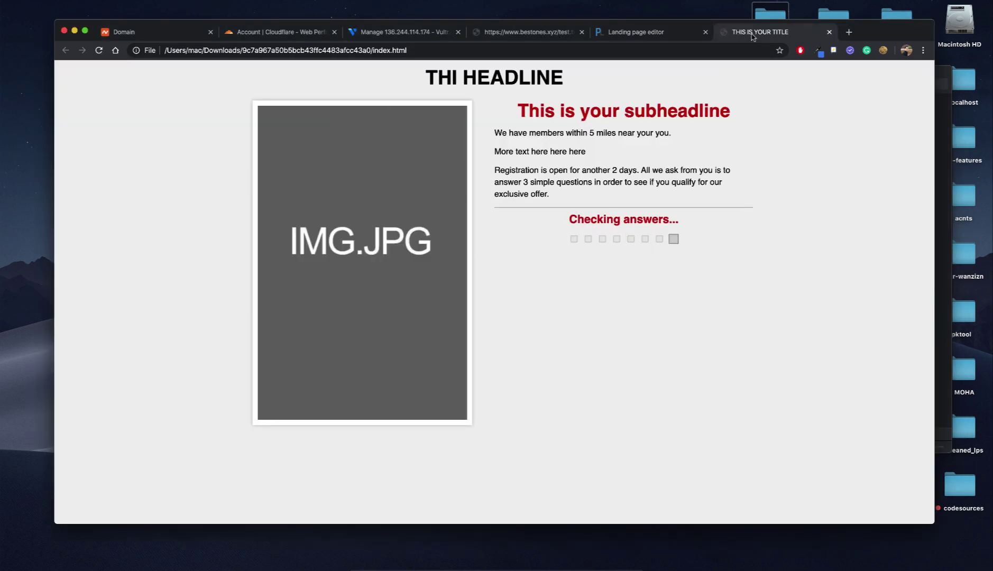
{"action": "key", "text": "super+w"}
Return Finder to the Downloads folder with the zip beside its extracted folder.
{"action": "left_click", "coordinate": [74, 31]}
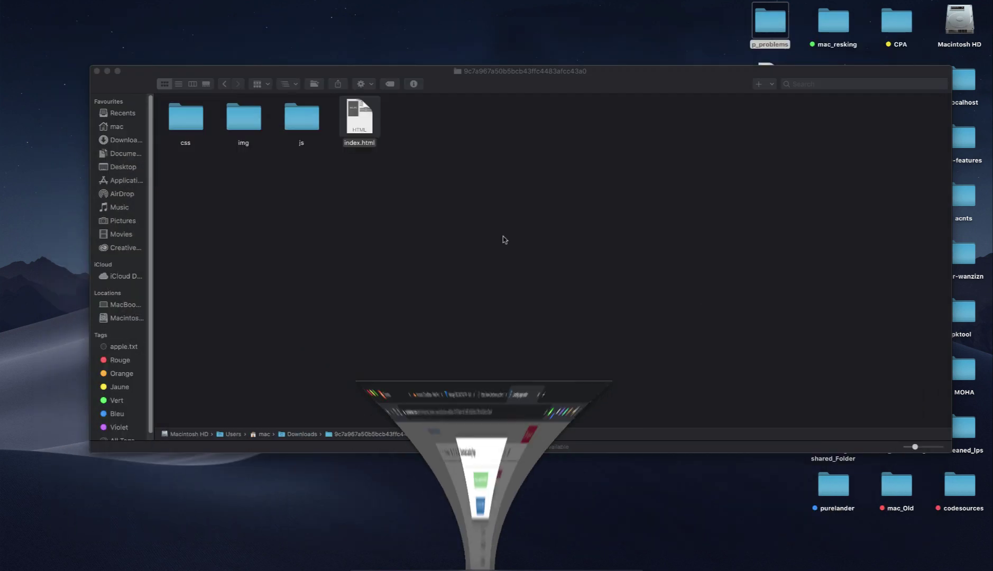
{"action": "left_click_drag", "start_coordinate": [372, 74], "coordinate": [399, 80]}
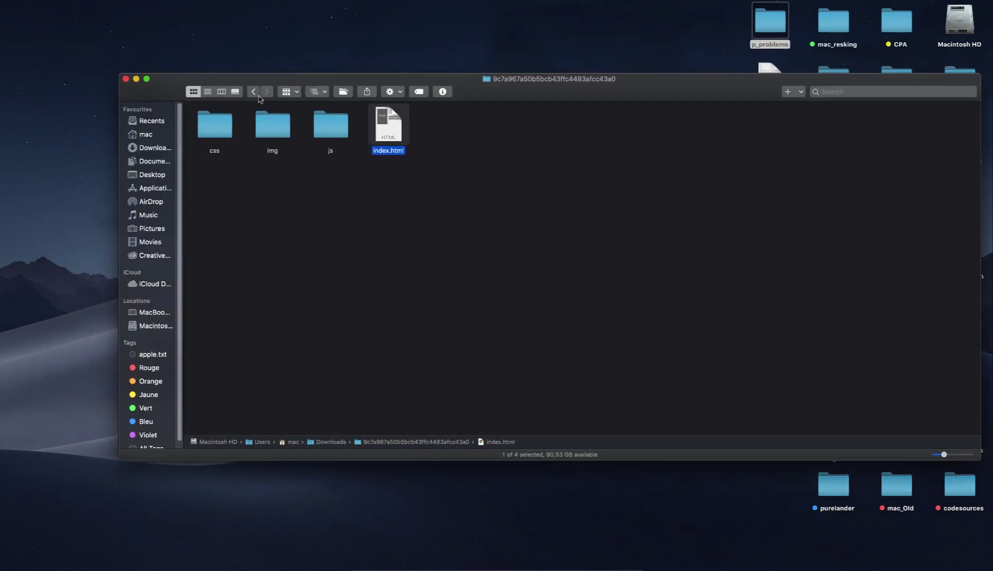
{"action": "left_click", "coordinate": [255, 92]}
{"action": "left_click_drag", "start_coordinate": [402, 279], "coordinate": [355, 272]}
Launch FileZilla via 'file' in system search and show the Site Manager.
{"action": "key", "text": "super+space"}
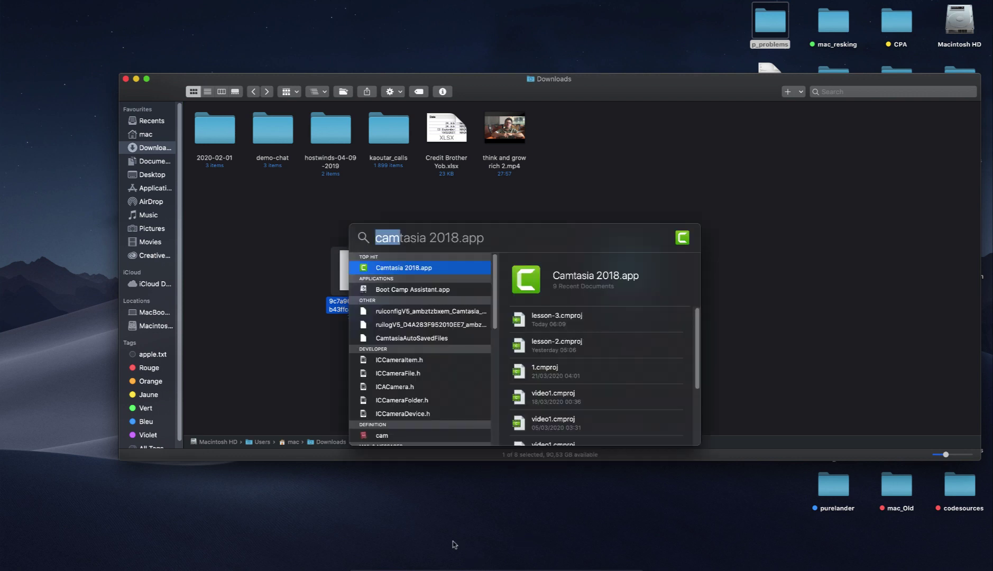
{"action": "type", "text": "file"}
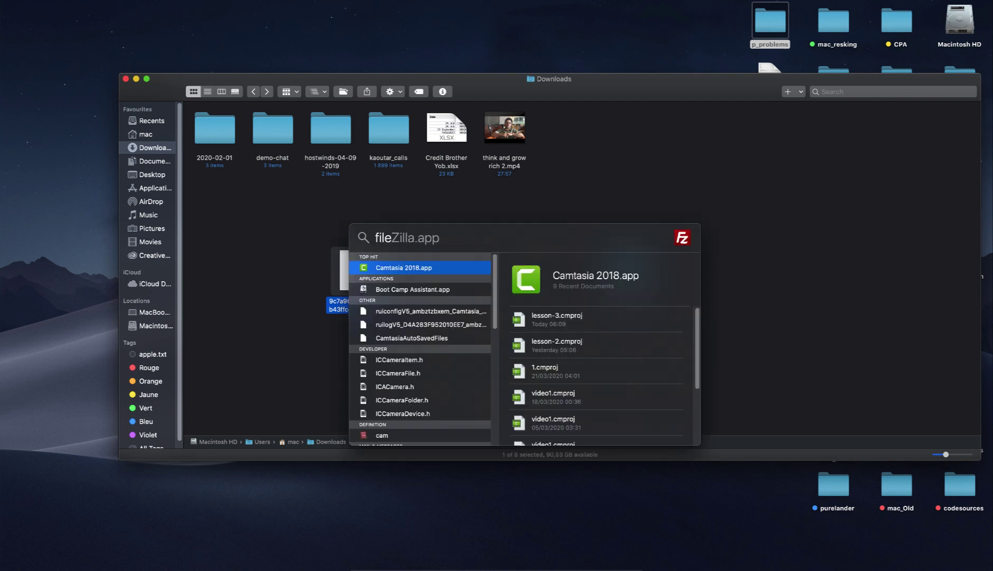
{"action": "key", "text": "Return"}
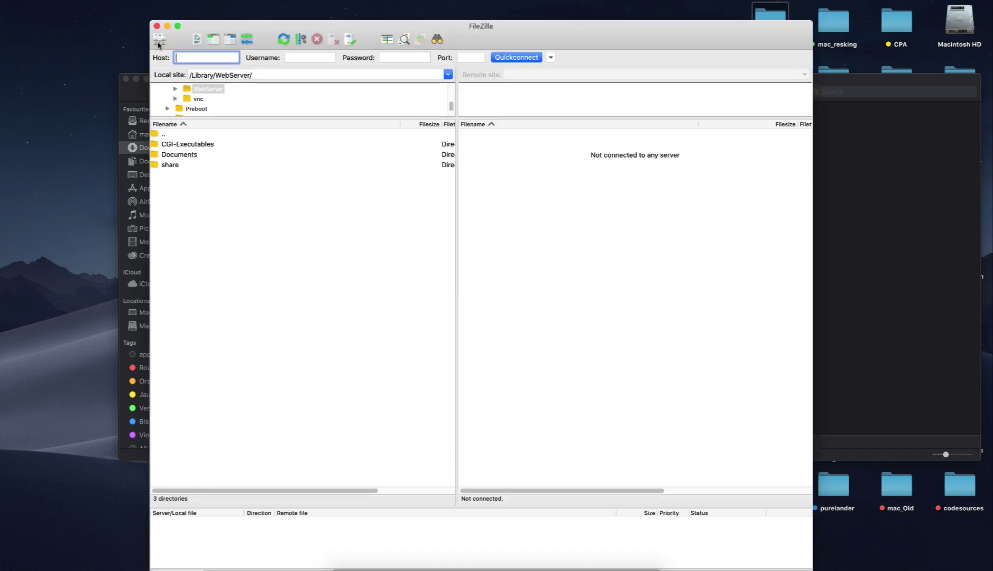
{"action": "left_click", "coordinate": [160, 39]}
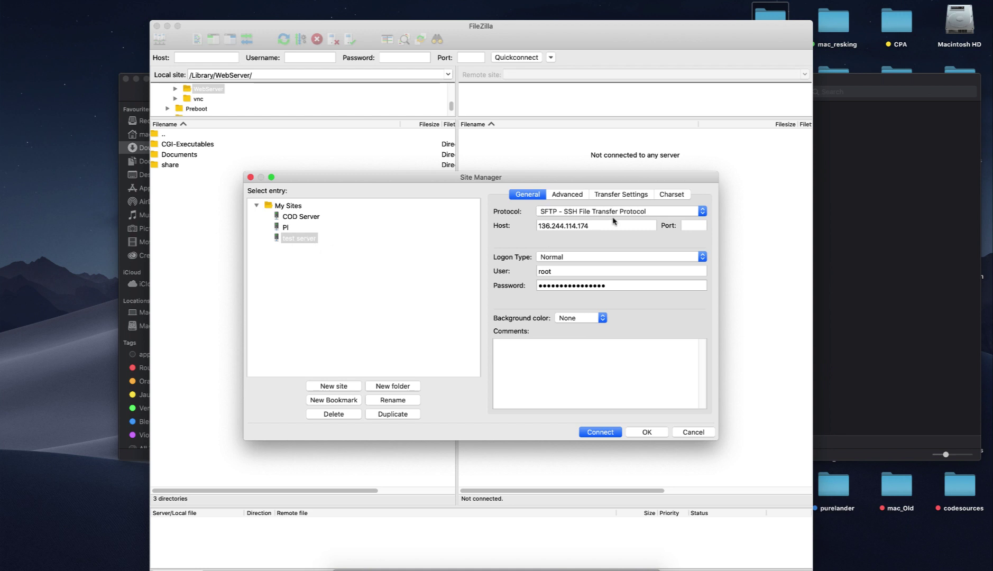
Connect to the saved test server with the protocol kept on SFTP.
{"action": "left_click", "coordinate": [596, 213]}
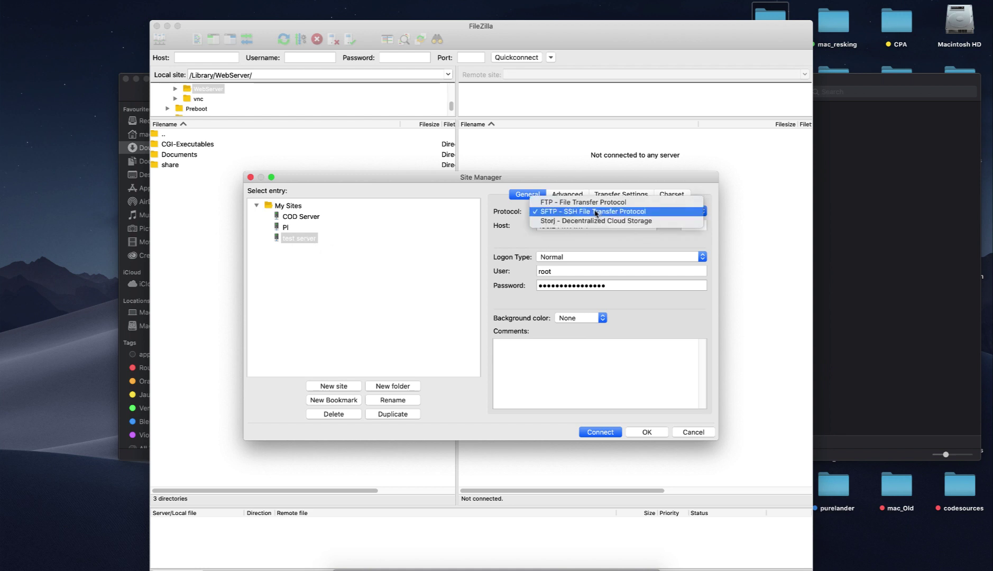
{"action": "left_click", "coordinate": [547, 246]}
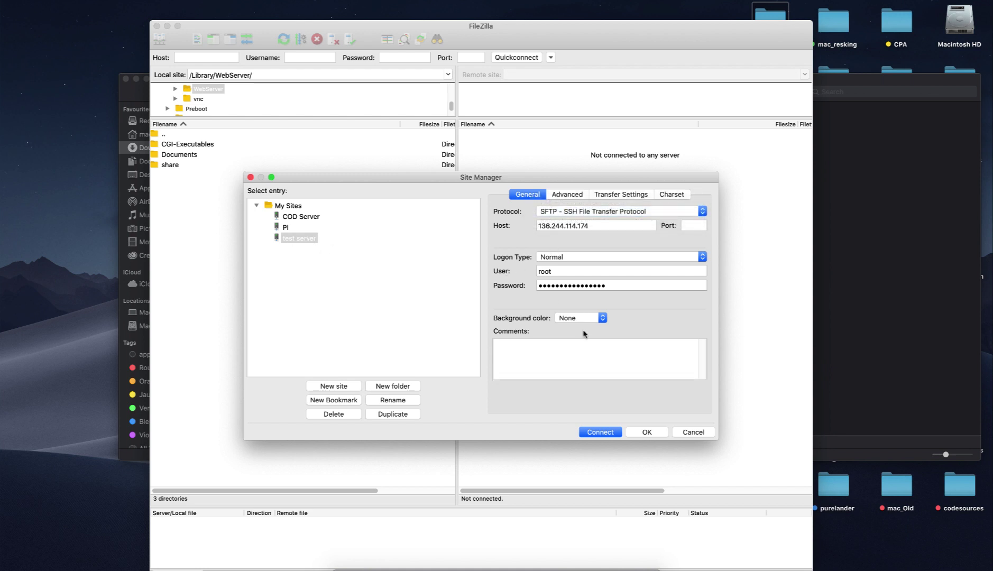
{"action": "left_click", "coordinate": [601, 435]}
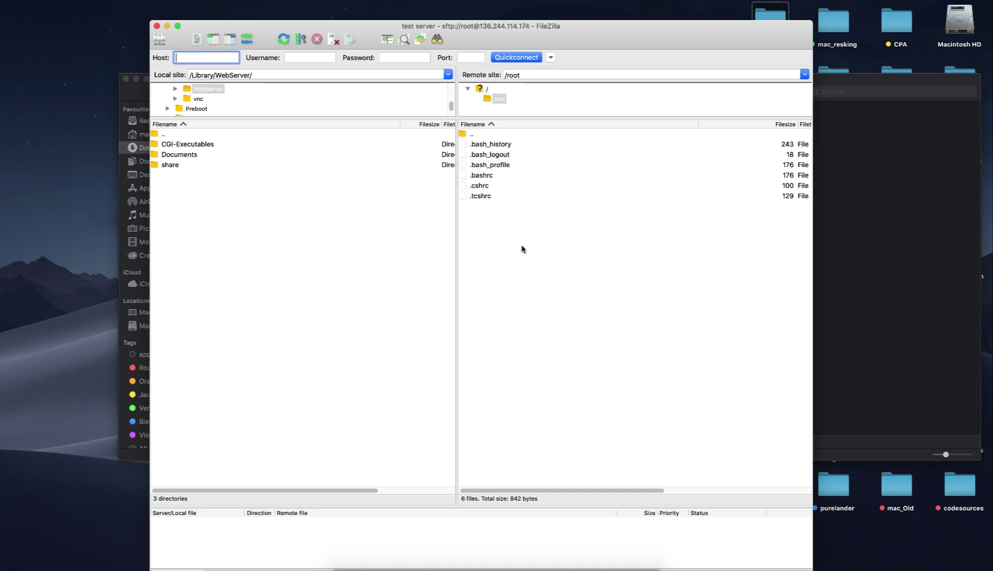
Navigate the remote side to /var/www/html/bestones.xyz, which holds test.txt.
{"action": "double_click", "coordinate": [466, 135]}
{"action": "left_click_drag", "start_coordinate": [530, 33], "coordinate": [529, 26]}
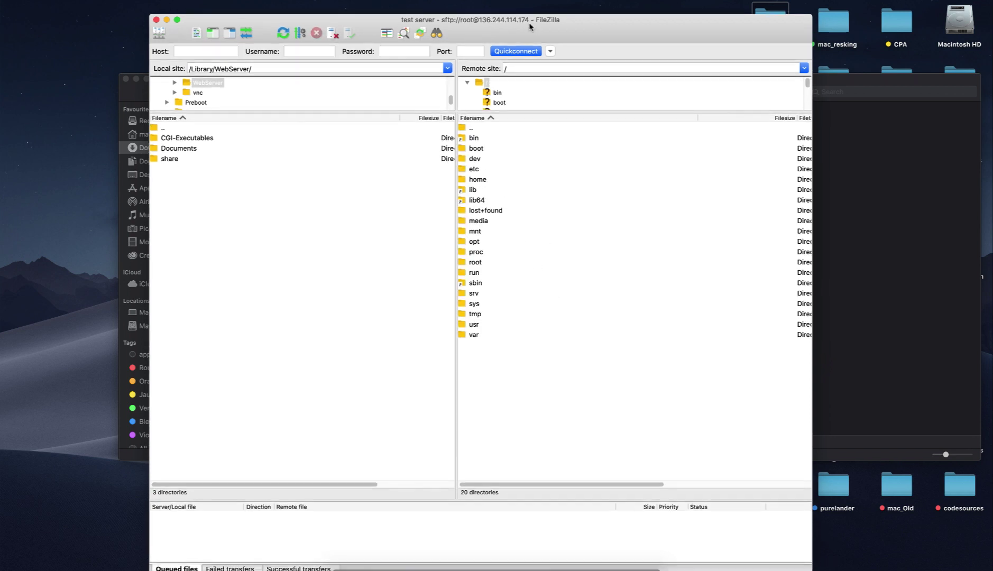
{"action": "double_click", "coordinate": [473, 336]}
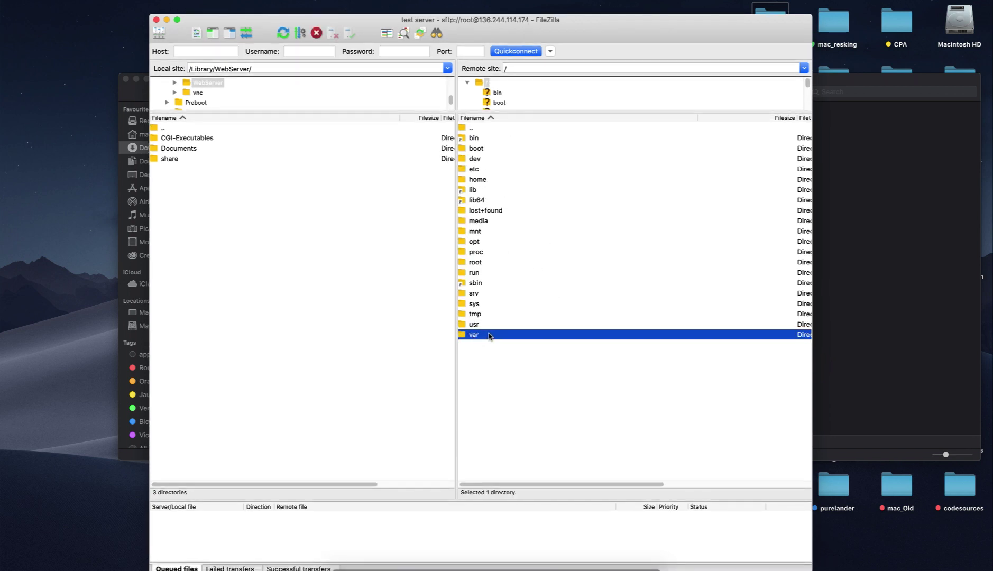
{"action": "double_click", "coordinate": [476, 355]}
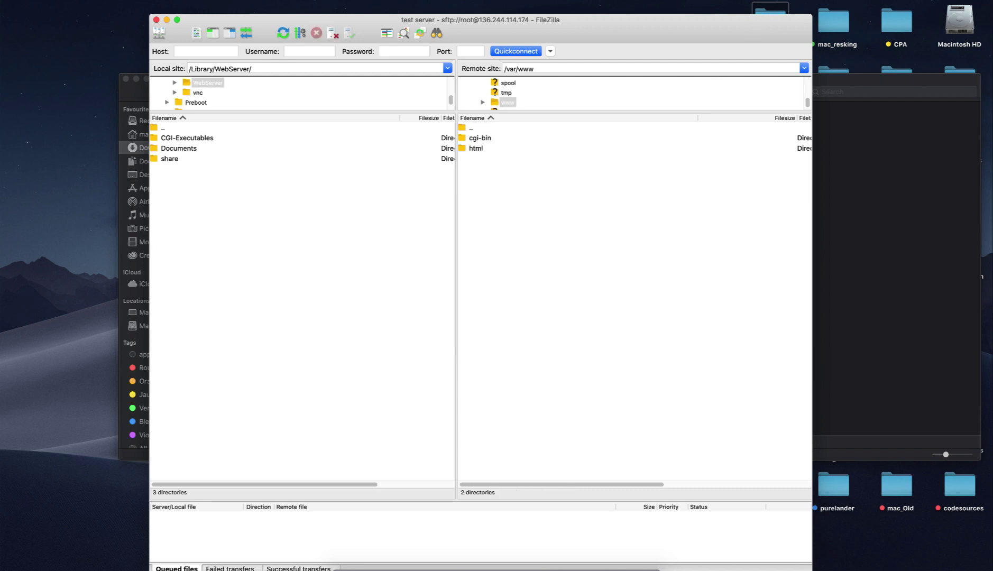
{"action": "double_click", "coordinate": [475, 148]}
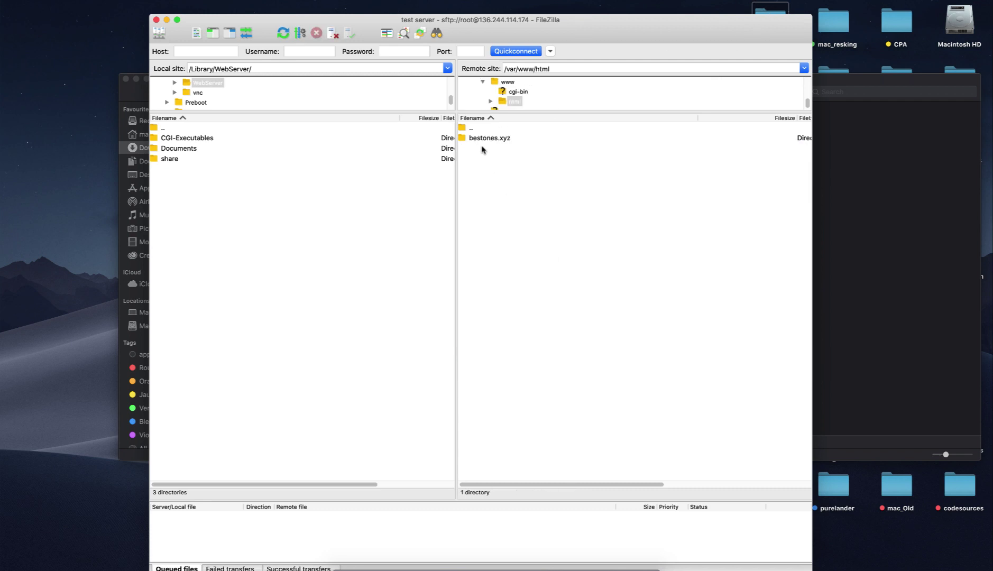
{"action": "double_click", "coordinate": [466, 139]}
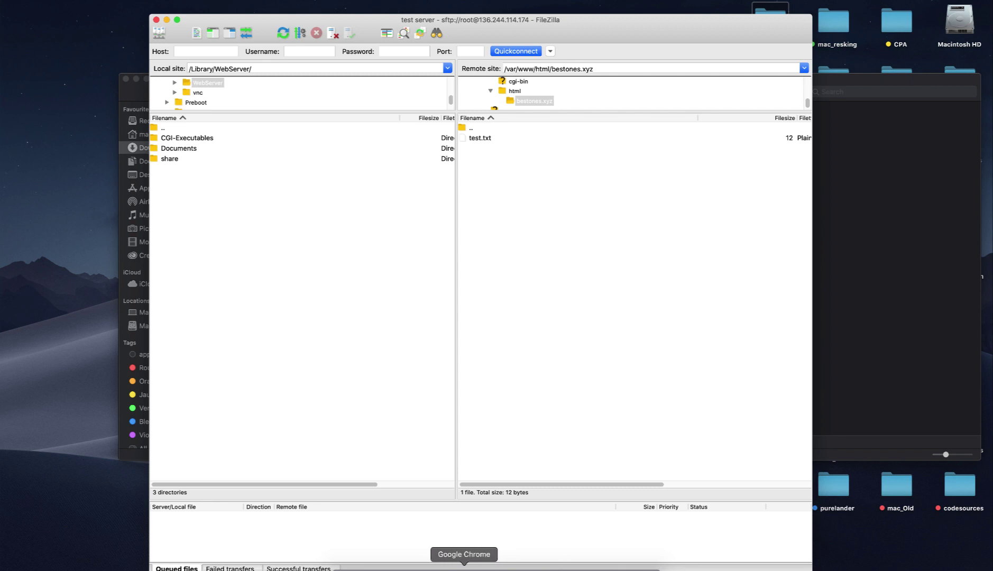
Reload the bestones.xyz test.txt page in Chrome to confirm it shows 'site working'.
{"action": "left_click", "coordinate": [459, 565]}
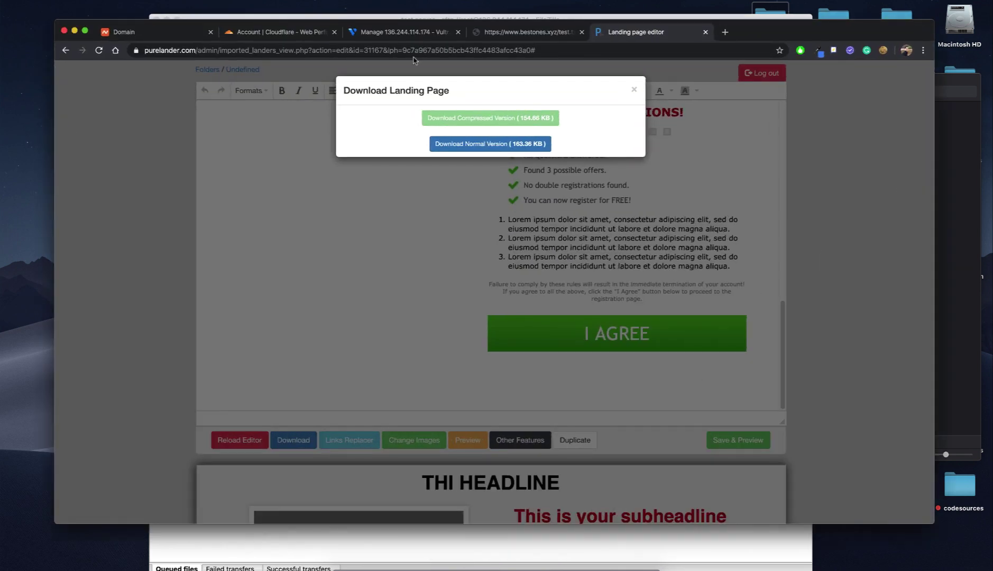
{"action": "left_click", "coordinate": [523, 34]}
{"action": "left_click_drag", "start_coordinate": [192, 54], "coordinate": [255, 51]}
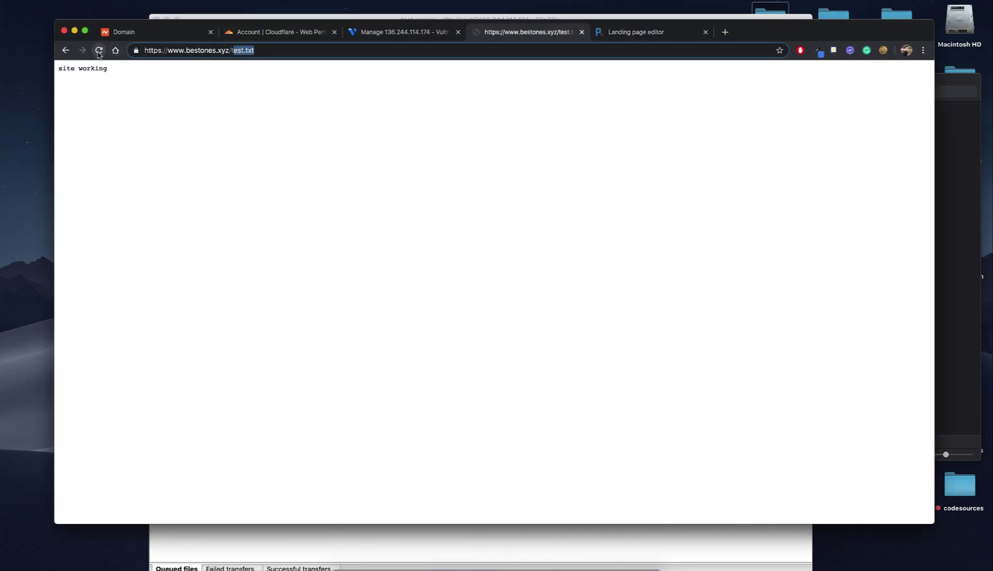
{"action": "left_click", "coordinate": [99, 50]}
{"action": "left_click", "coordinate": [149, 51]}
{"action": "key", "text": "Right"}
Delete test.txt from the bestones.xyz folder on the server.
{"action": "left_click", "coordinate": [564, 566]}
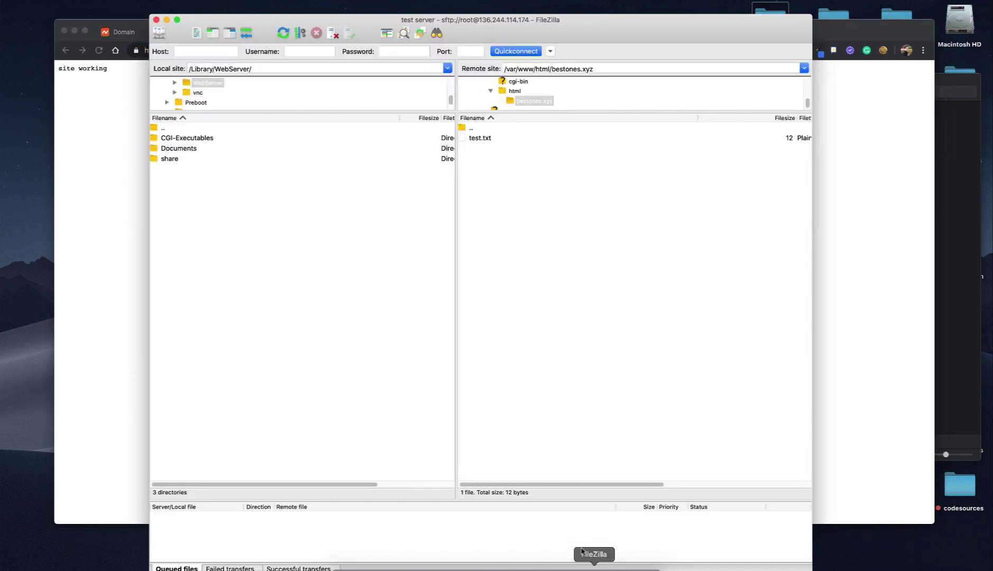
{"action": "right_click", "coordinate": [483, 139]}
{"action": "left_click", "coordinate": [525, 216]}
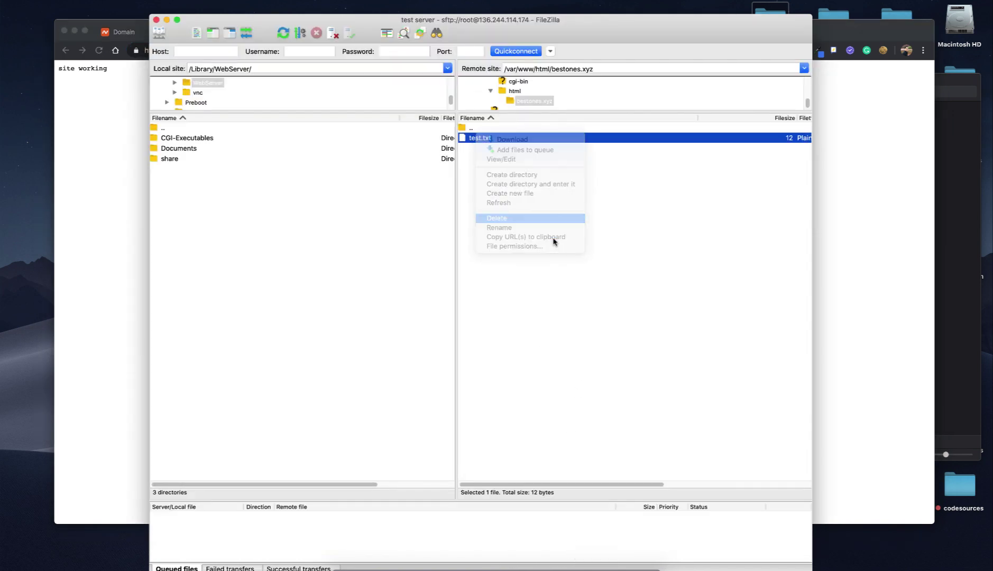
{"action": "left_click", "coordinate": [570, 188]}
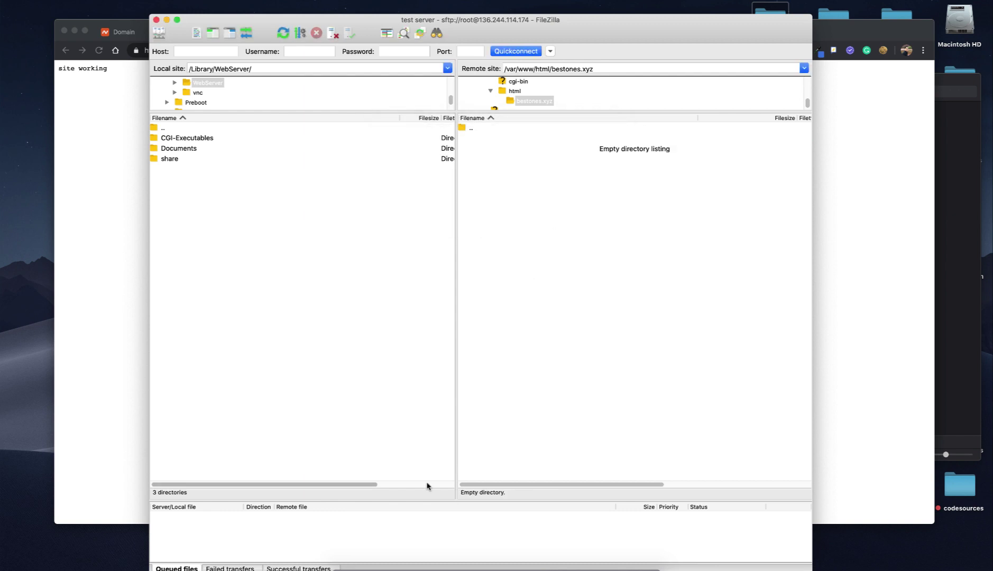
Upload the extracted 9c7a967a50b5bcb43ffc4483afcc43a0 landing page folder into bestones.xyz.
{"action": "left_click", "coordinate": [351, 568]}
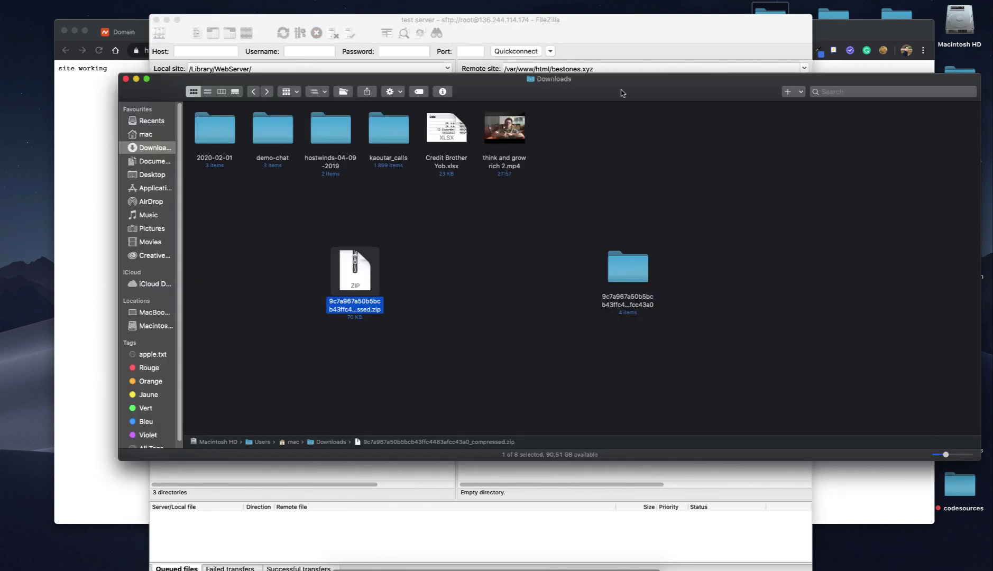
{"action": "left_click_drag", "start_coordinate": [623, 93], "coordinate": [508, 328]}
{"action": "left_click_drag", "start_coordinate": [519, 509], "coordinate": [537, 222]}
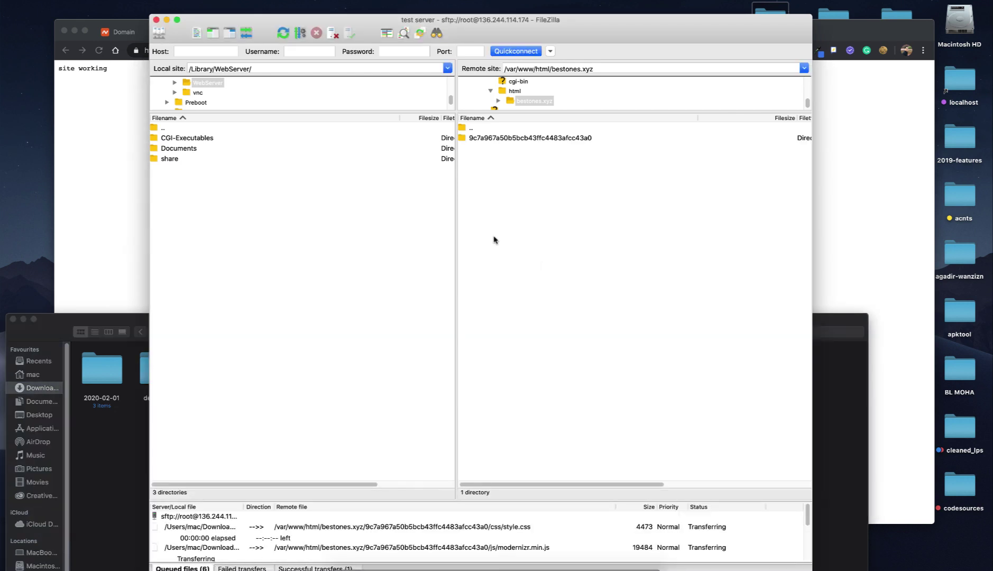
Check the local folder's css, img, js and index.html, then select the uploaded server folder.
{"action": "left_click", "coordinate": [121, 469]}
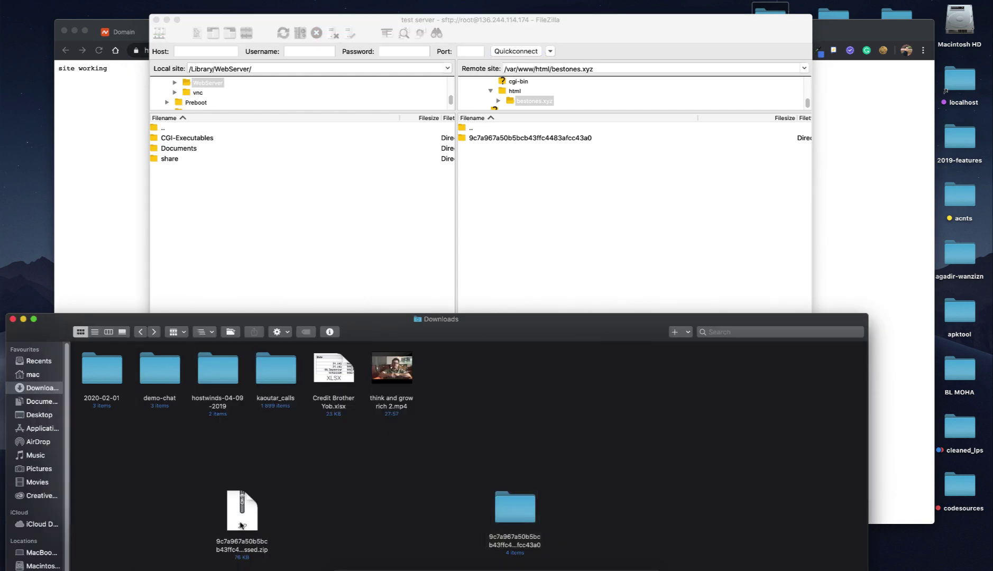
{"action": "left_click_drag", "start_coordinate": [241, 525], "coordinate": [333, 509]}
{"action": "left_click_drag", "start_coordinate": [521, 505], "coordinate": [517, 382]}
{"action": "double_click", "coordinate": [517, 394]}
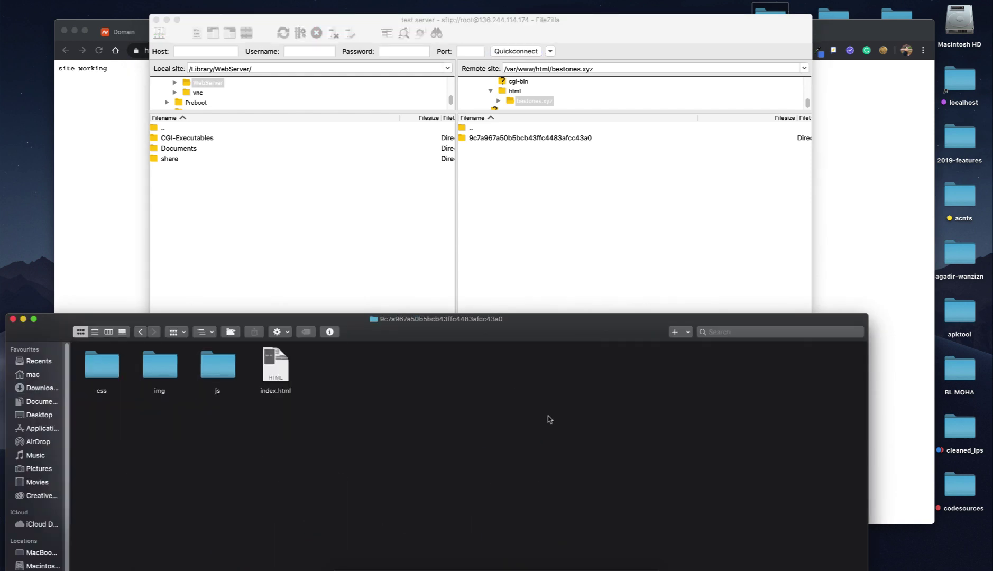
{"action": "left_click_drag", "start_coordinate": [439, 420], "coordinate": [87, 363]}
{"action": "left_click", "coordinate": [141, 332]}
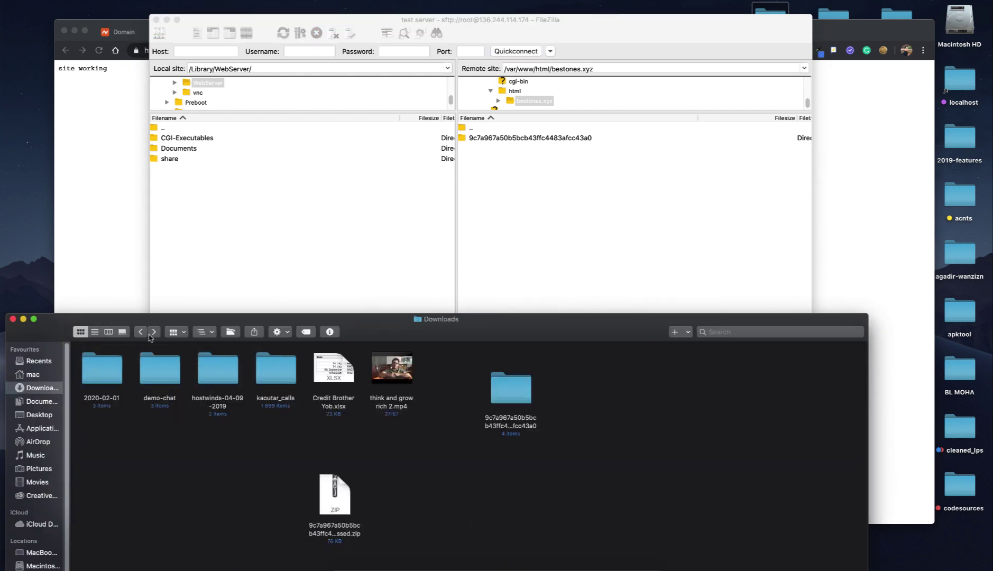
{"action": "left_click", "coordinate": [548, 166]}
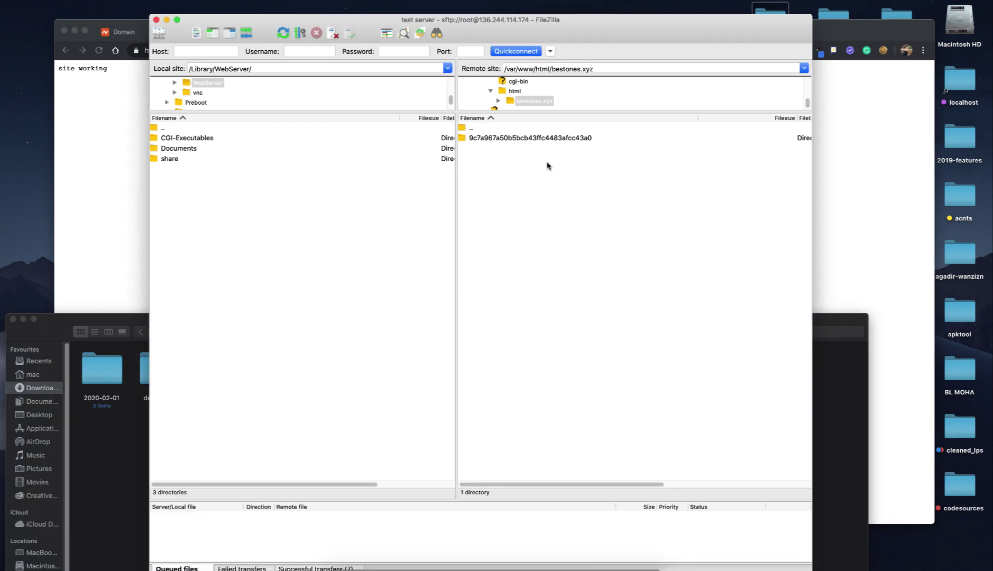
{"action": "left_click", "coordinate": [505, 139]}
Rename the uploaded folder on the server to lp1.
{"action": "key", "text": "F2"}
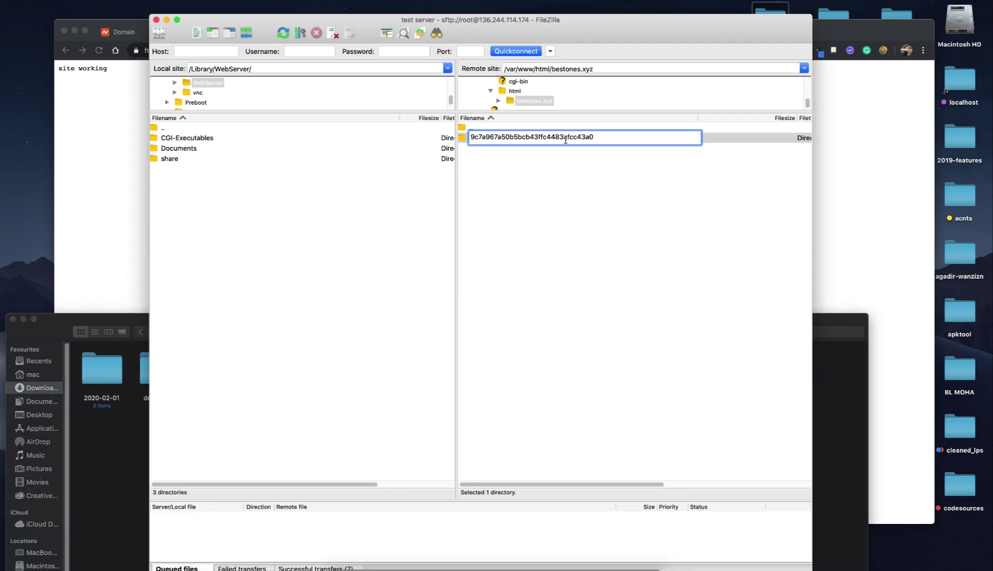
{"action": "double_click", "coordinate": [565, 137]}
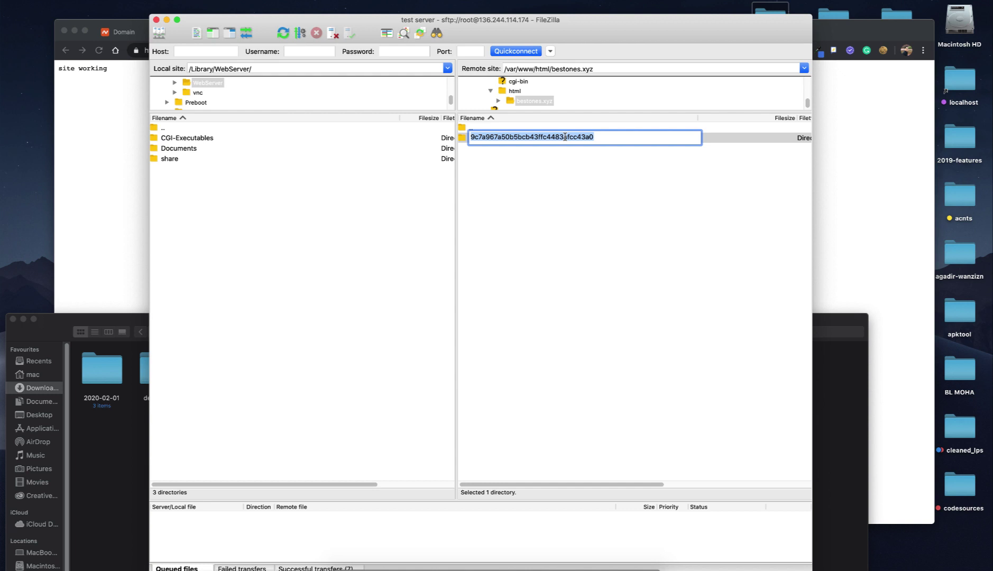
{"action": "type", "text": "lp1"}
{"action": "key", "text": "Return"}
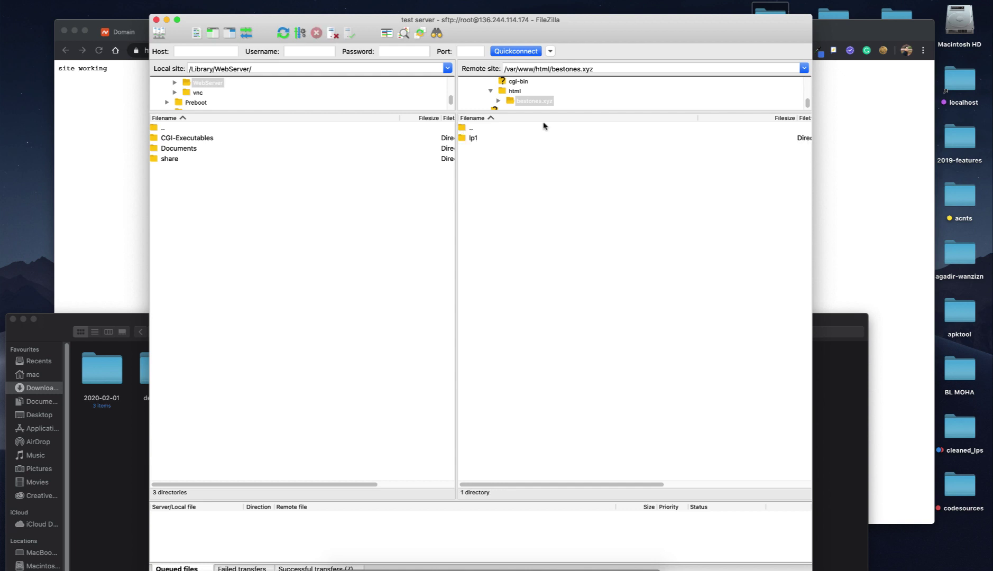
Verify lp1 holds css, img, js and index.html, then return to bestones.xyz and select lp1.
{"action": "double_click", "coordinate": [481, 139]}
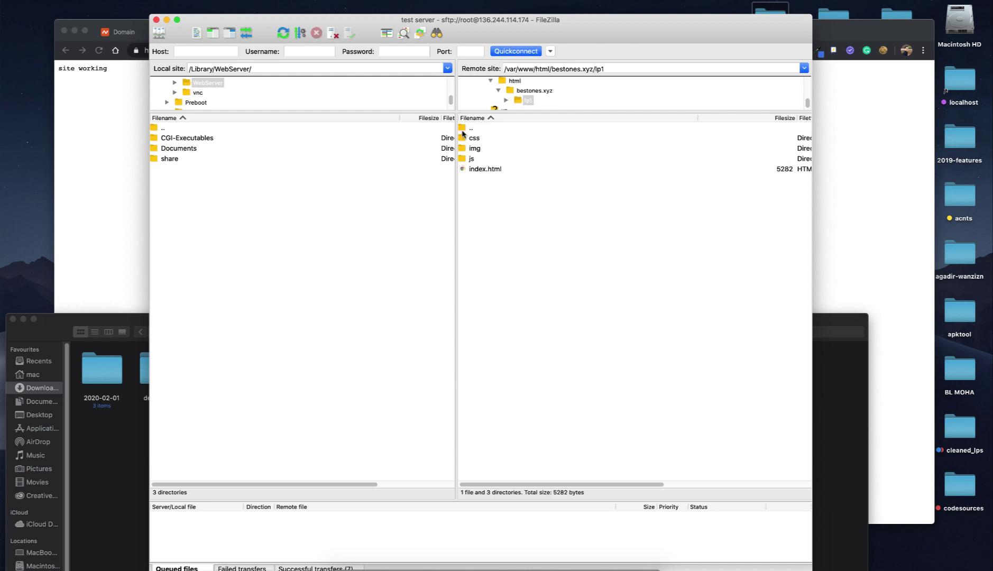
{"action": "double_click", "coordinate": [462, 130]}
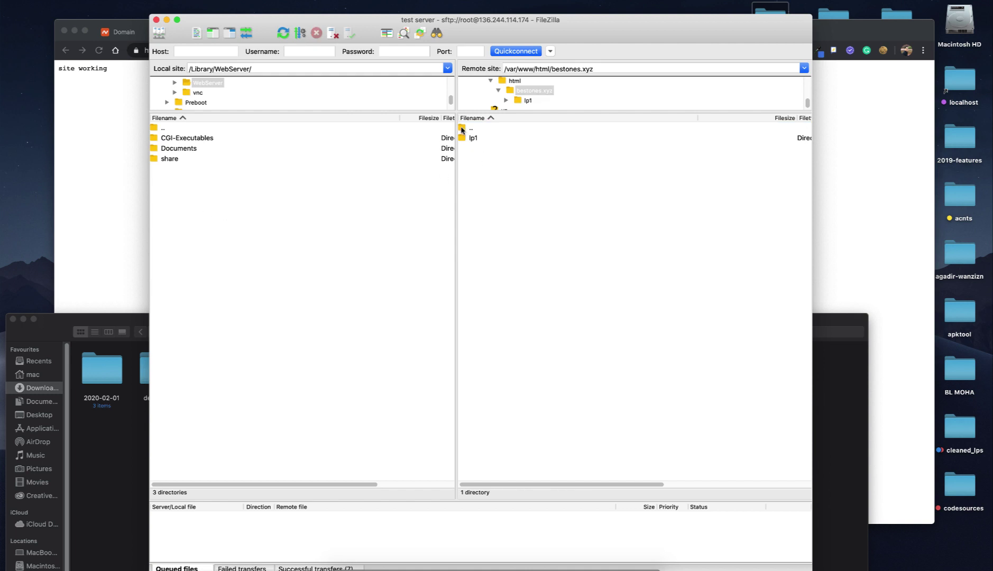
{"action": "double_click", "coordinate": [462, 129]}
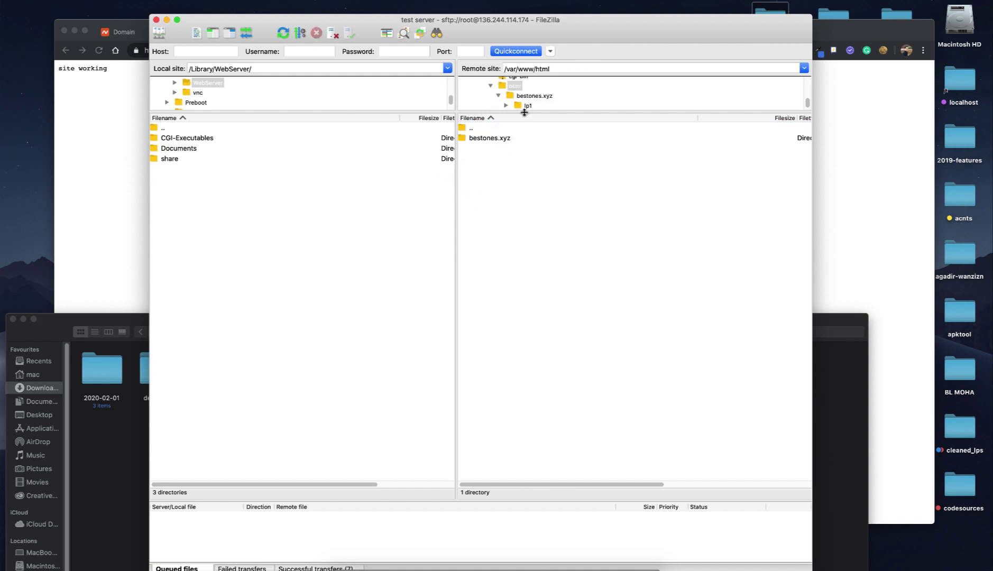
{"action": "left_click_drag", "start_coordinate": [524, 112], "coordinate": [529, 203]}
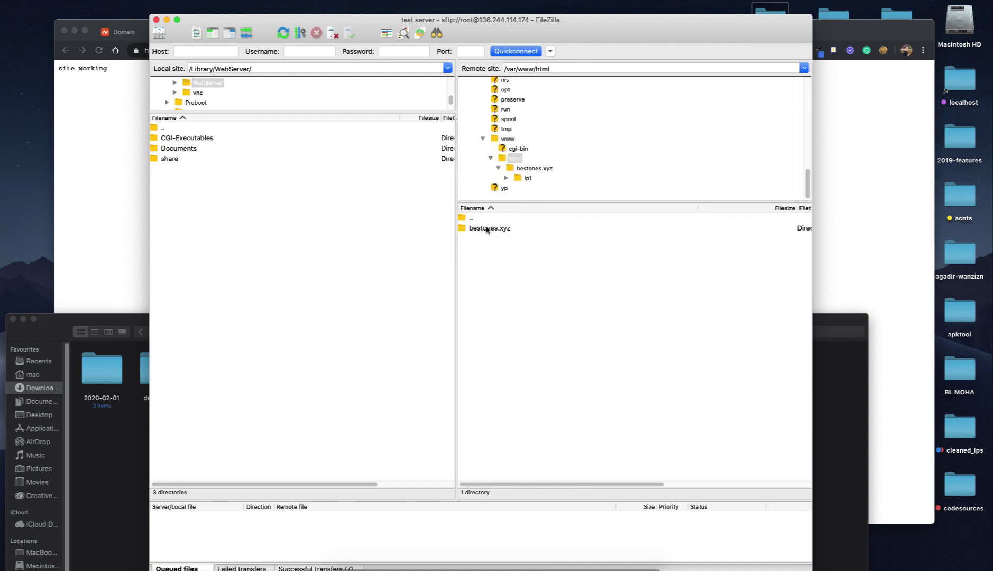
{"action": "double_click", "coordinate": [487, 228]}
{"action": "left_click", "coordinate": [475, 230]}
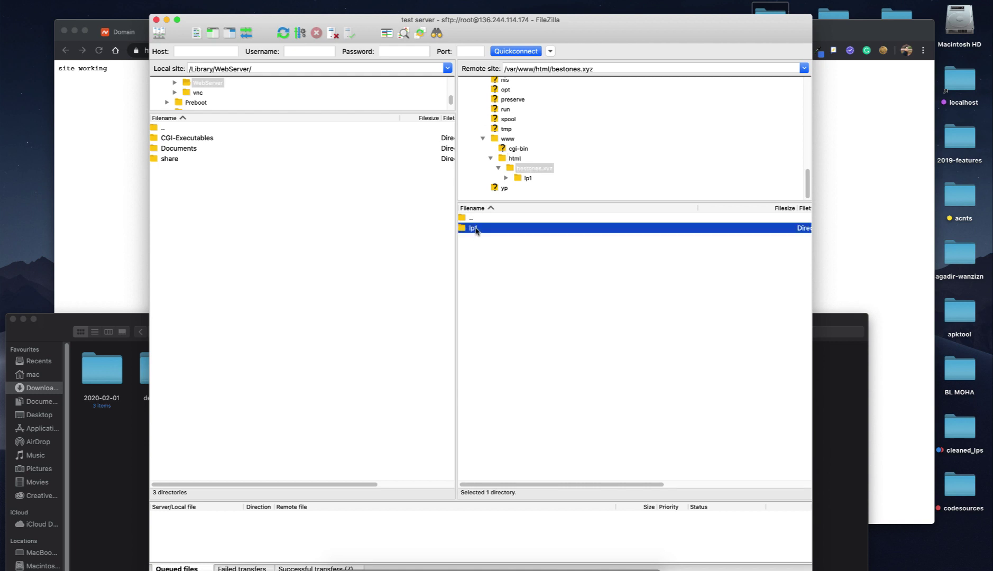
Load bestones.xyz/lp1/ in Chrome, showing the live page with THI HEADLINE and Question 1.
{"action": "left_click", "coordinate": [98, 228]}
{"action": "left_click_drag", "start_coordinate": [231, 52], "coordinate": [363, 48]}
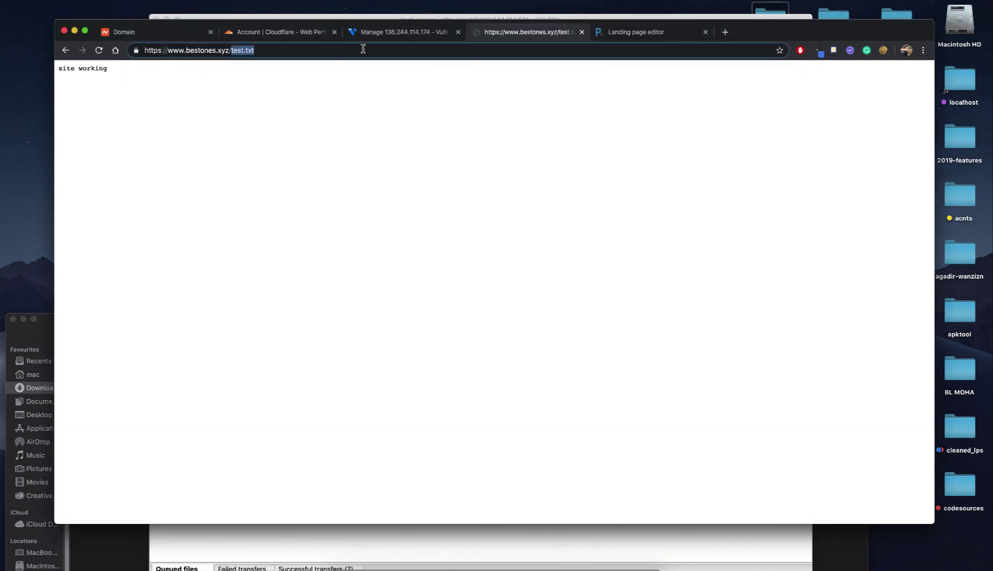
{"action": "type", "text": "lp1/"}
{"action": "key", "text": "Return"}
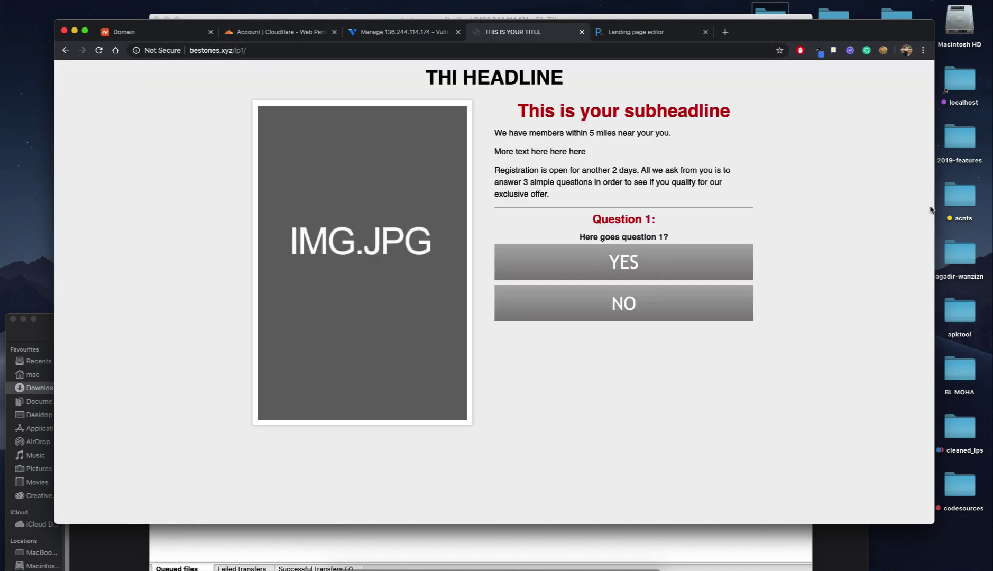
{"action": "left_click_drag", "start_coordinate": [933, 208], "coordinate": [749, 197]}
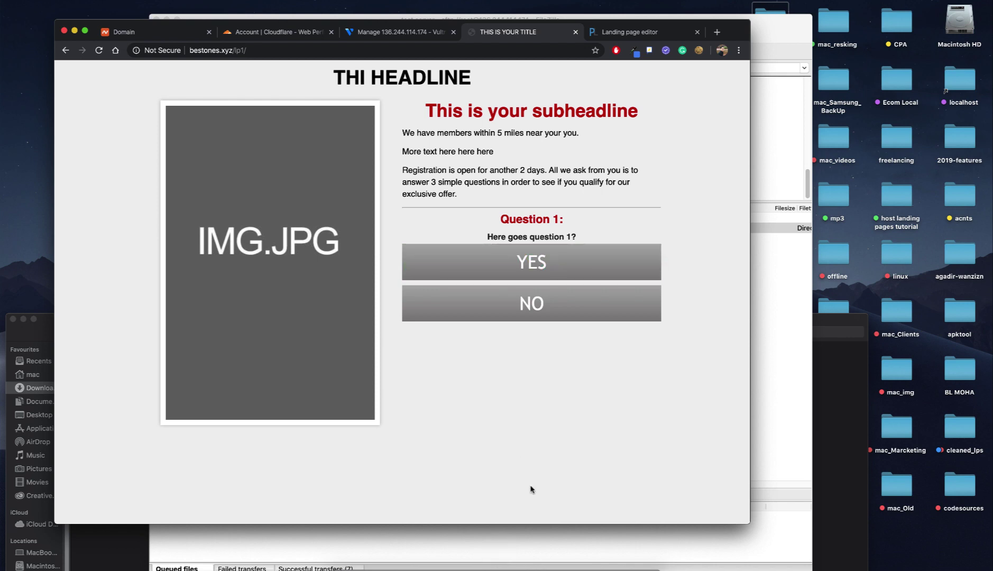
{"action": "left_click", "coordinate": [532, 567]}
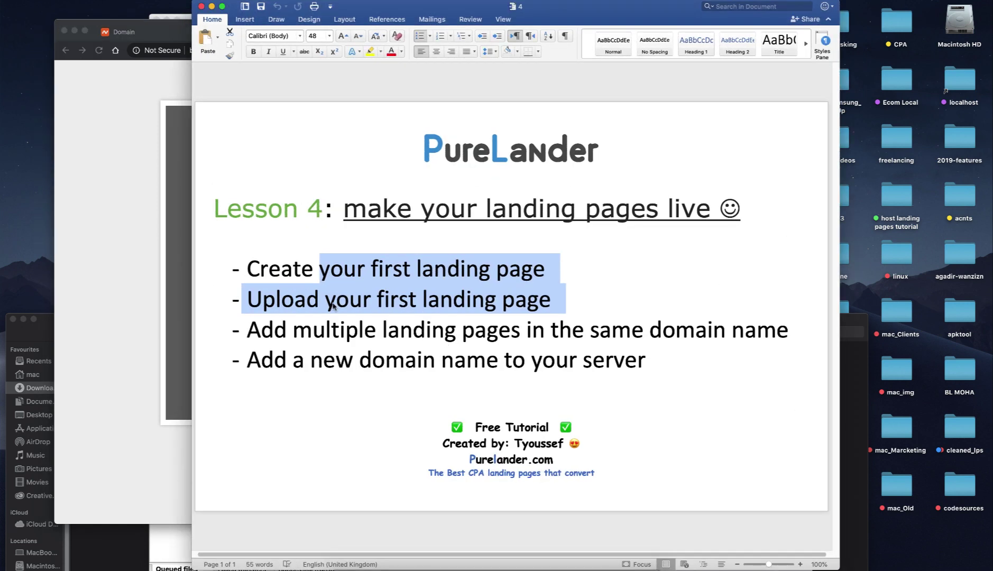
{"action": "left_click_drag", "start_coordinate": [248, 330], "coordinate": [756, 335]}
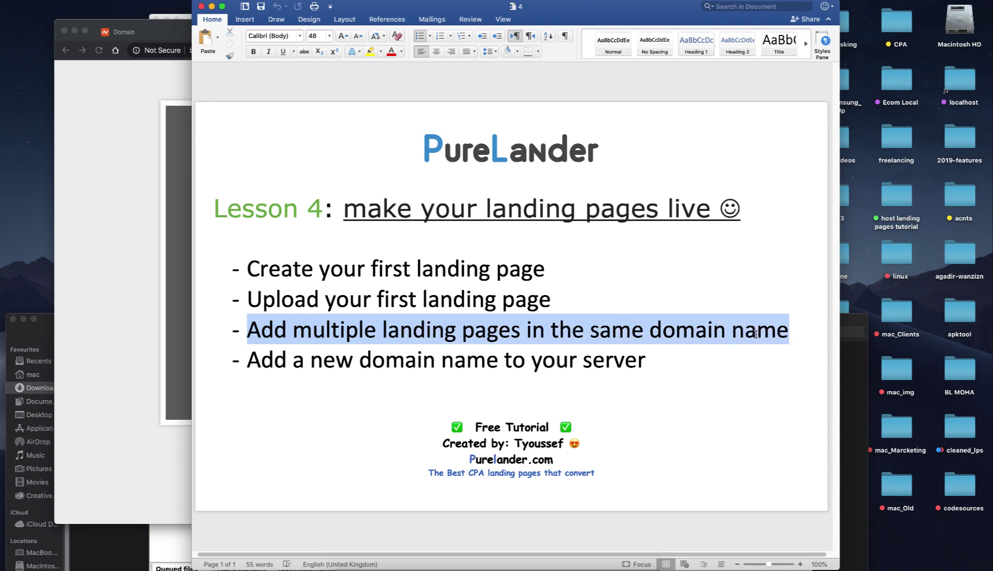
{"action": "left_click", "coordinate": [212, 6]}
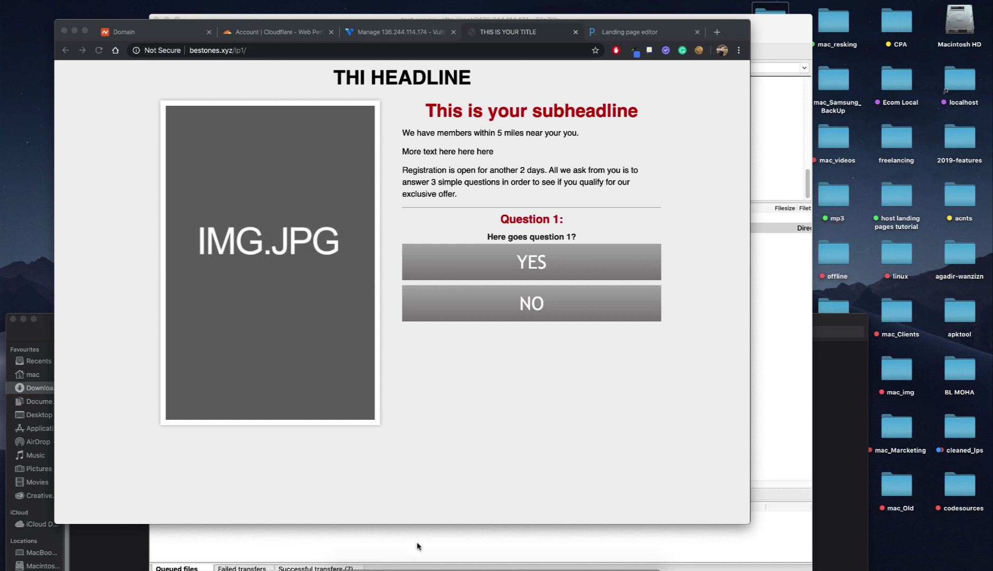
Go to PureLander's Landing Pages template gallery and scroll toward the Slot Test Lander (#142).
{"action": "left_click", "coordinate": [630, 32]}
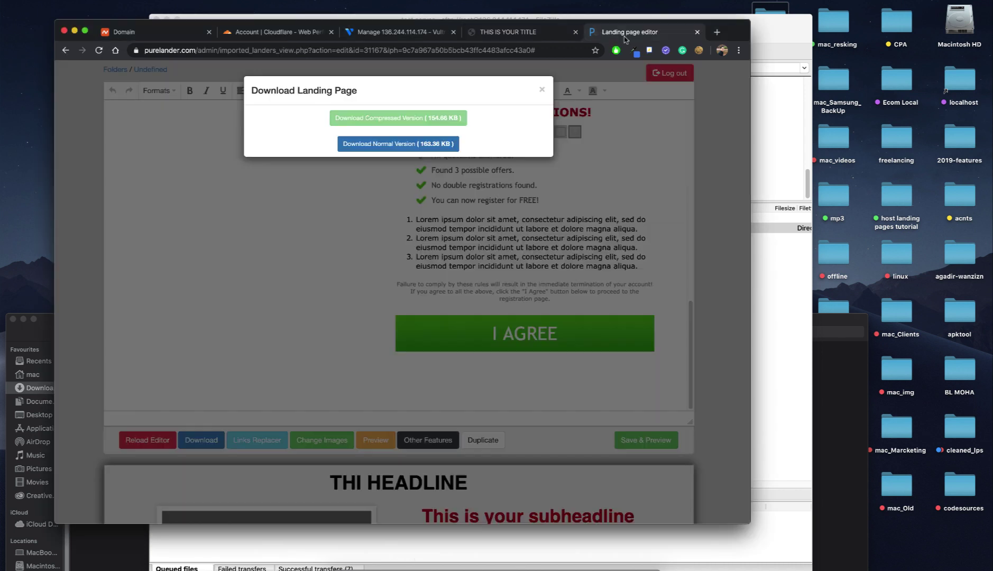
{"action": "left_click", "coordinate": [255, 201]}
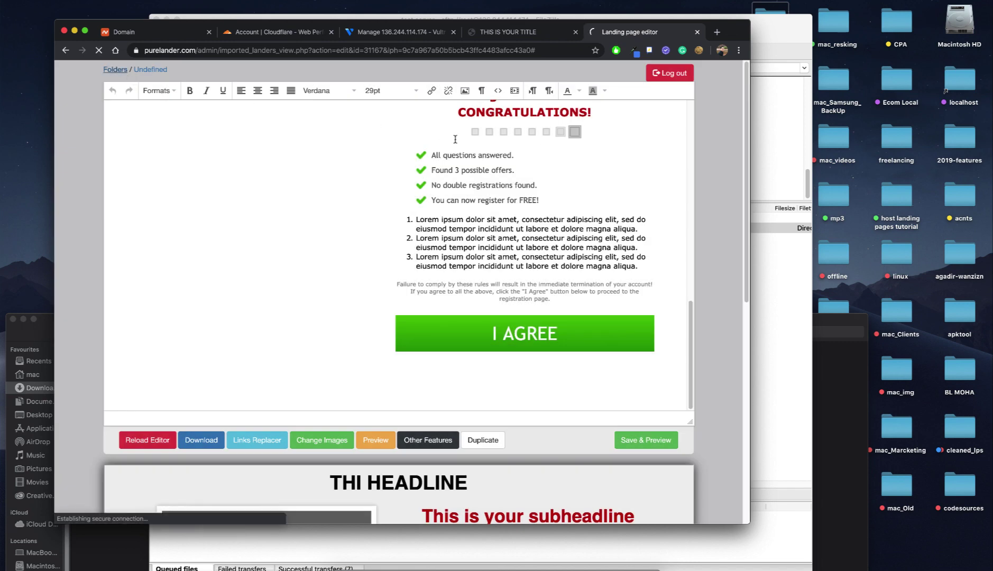
{"action": "left_click", "coordinate": [114, 70]}
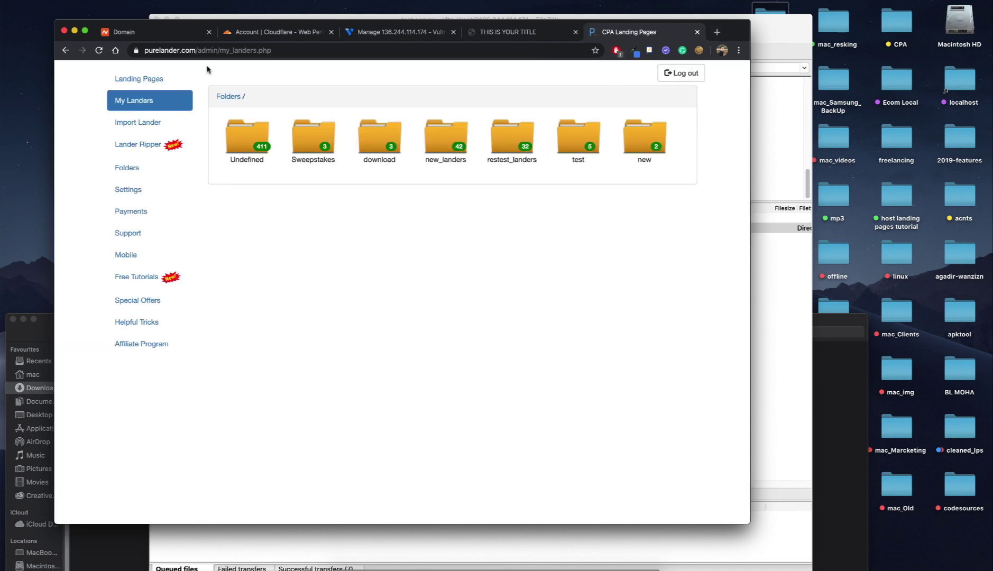
{"action": "left_click", "coordinate": [141, 80]}
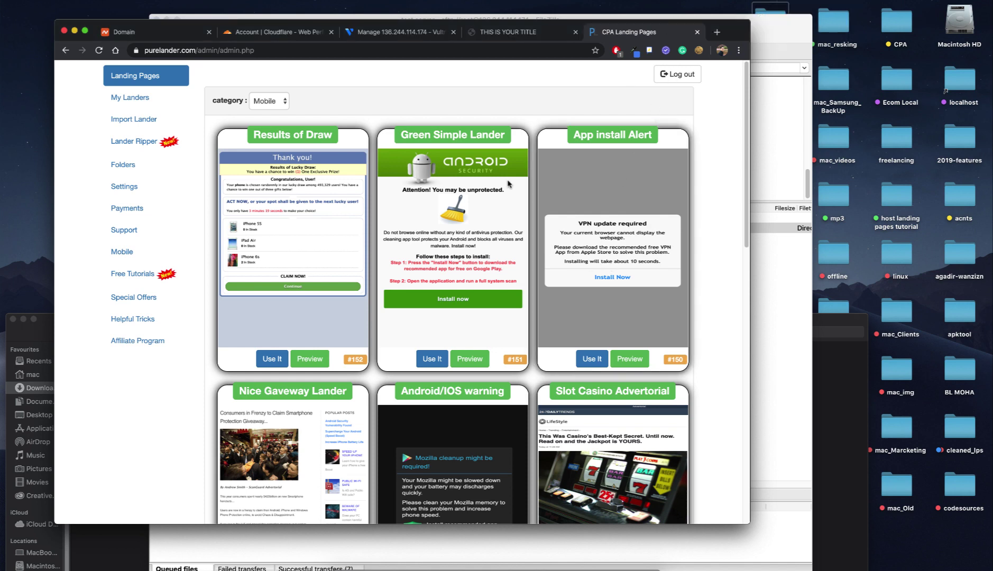
{"action": "scroll", "coordinate": [509, 184], "scroll_direction": "down", "scroll_amount": 15}
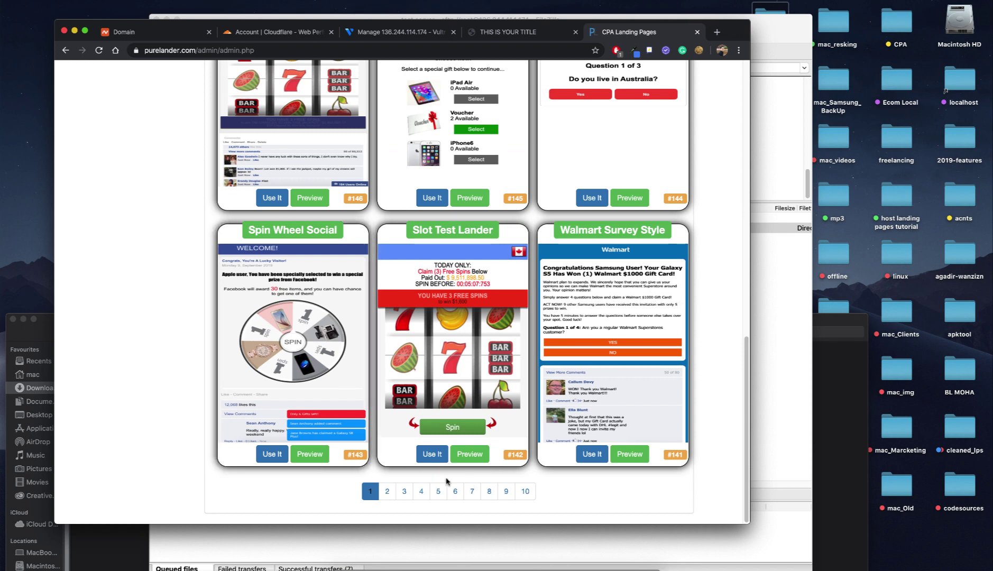
Create a new landing page named lp1 from the Slot Test Lander template.
{"action": "left_click", "coordinate": [432, 454]}
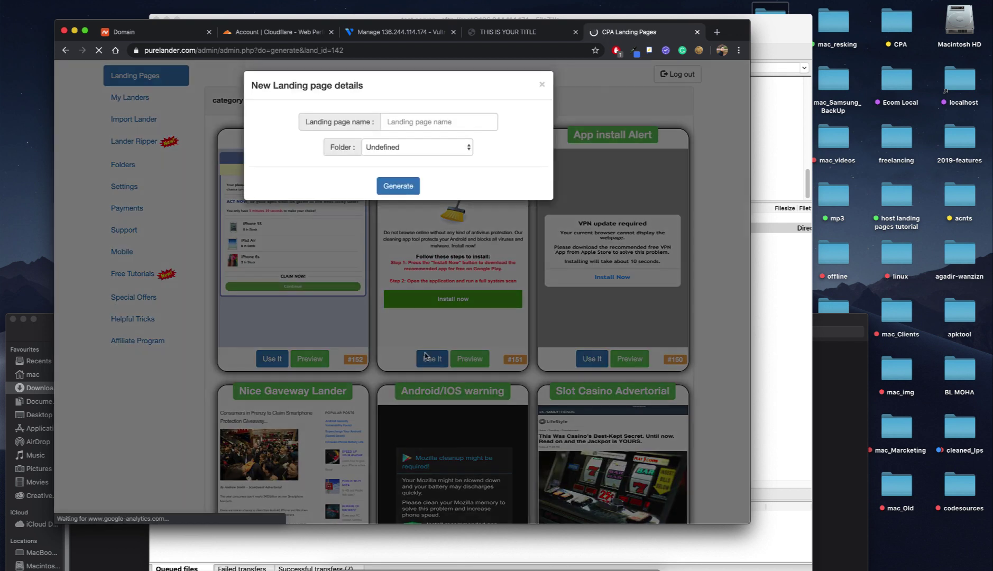
{"action": "left_click", "coordinate": [418, 129]}
{"action": "type", "text": "lp"}
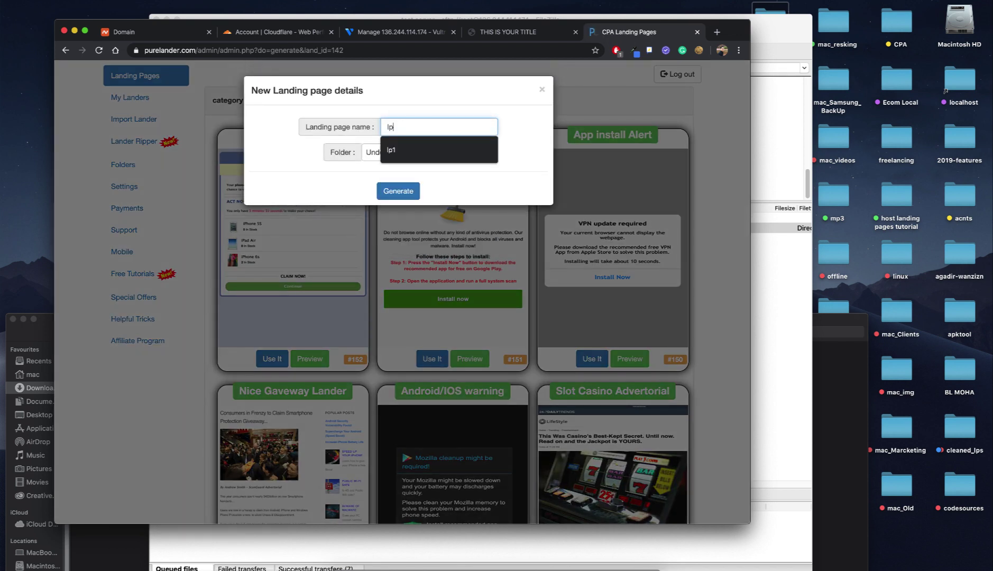
{"action": "type", "text": "1"}
{"action": "left_click", "coordinate": [403, 192]}
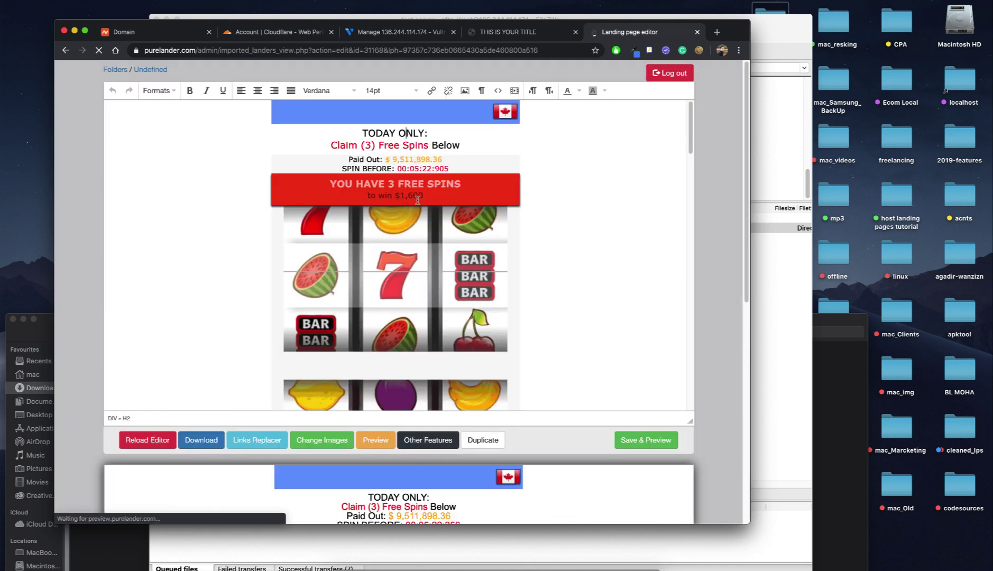
Edit the heading text and the Stop button label on the lp1 page.
{"action": "left_click", "coordinate": [397, 133]}
{"action": "type", "text": "dde"}
{"action": "key", "text": "Down"}
{"action": "type", "text": "d"}
{"action": "scroll", "coordinate": [429, 289], "scroll_direction": "down", "scroll_amount": 15}
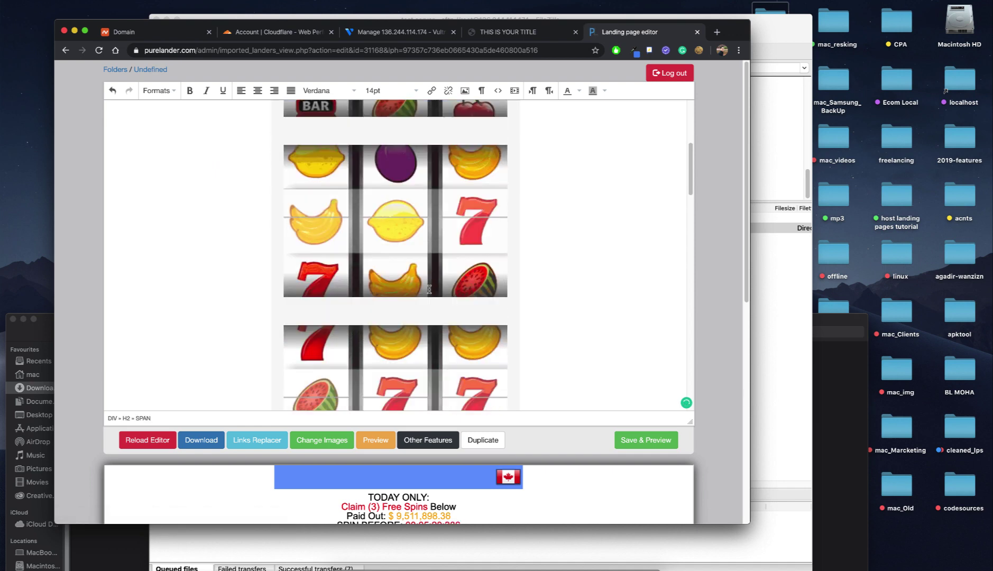
{"action": "left_click", "coordinate": [398, 195]}
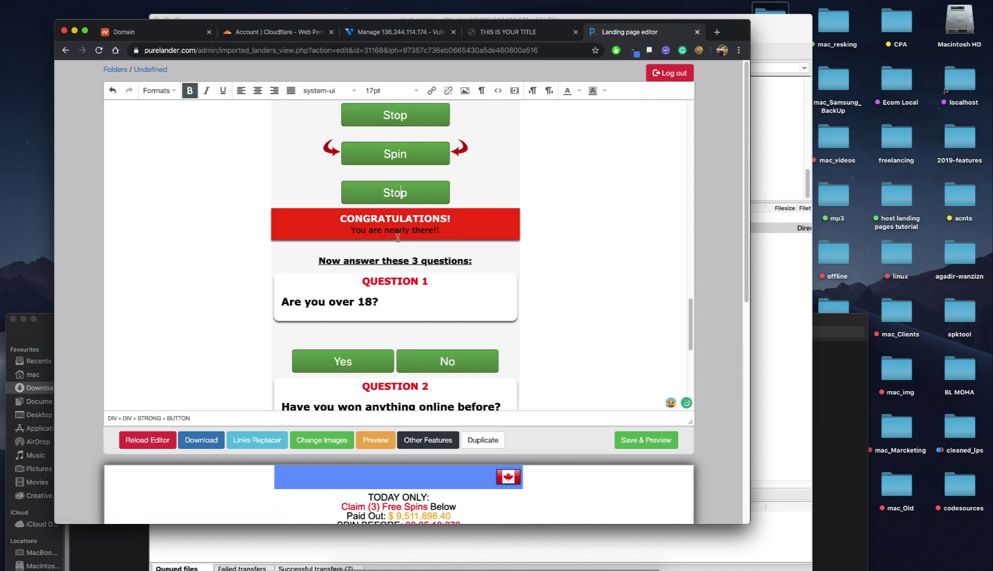
{"action": "type", "text": "de"}
{"action": "scroll", "coordinate": [397, 264], "scroll_direction": "down", "scroll_amount": 6}
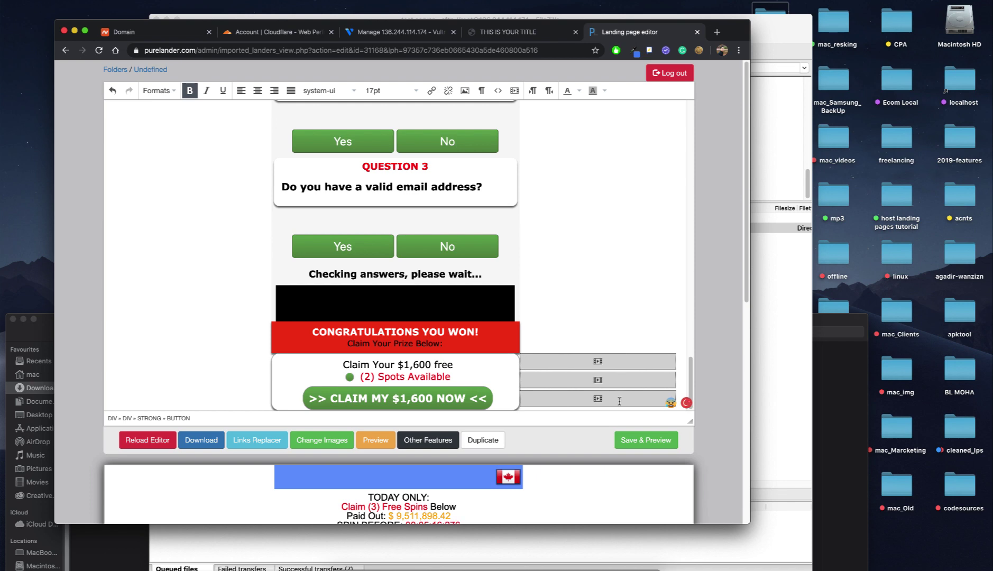
Save and preview the page, test the Spin, and bring up its download options.
{"action": "left_click", "coordinate": [648, 449]}
{"action": "scroll", "coordinate": [560, 407], "scroll_direction": "down", "scroll_amount": 8}
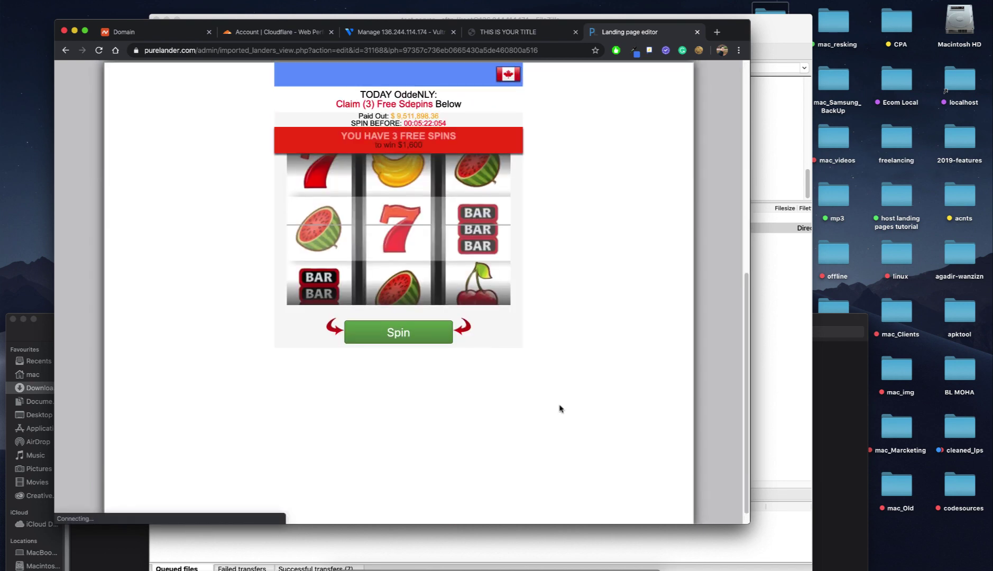
{"action": "left_click", "coordinate": [429, 346]}
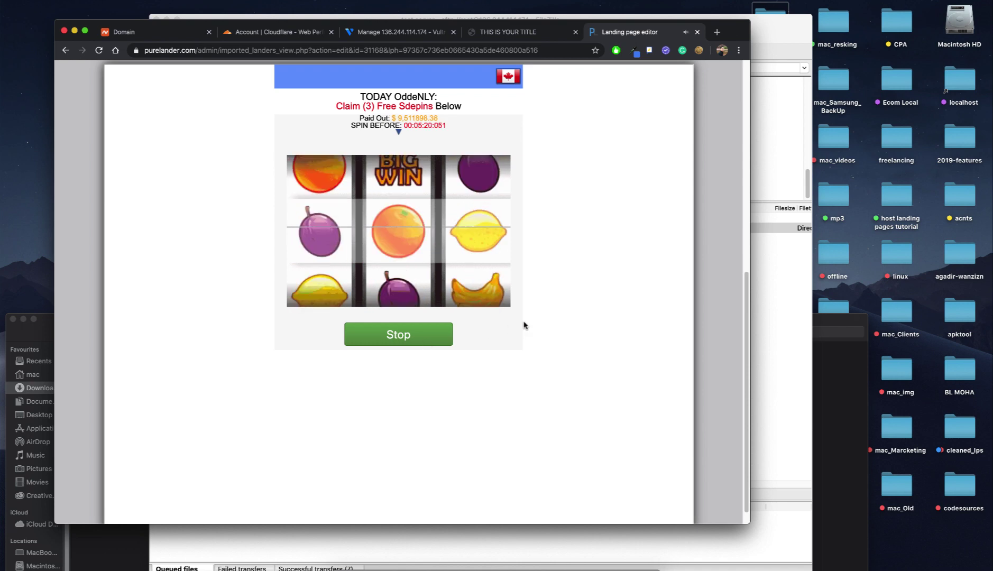
{"action": "scroll", "coordinate": [524, 325], "scroll_direction": "up", "scroll_amount": 2}
{"action": "scroll", "coordinate": [524, 325], "scroll_direction": "up", "scroll_amount": 2}
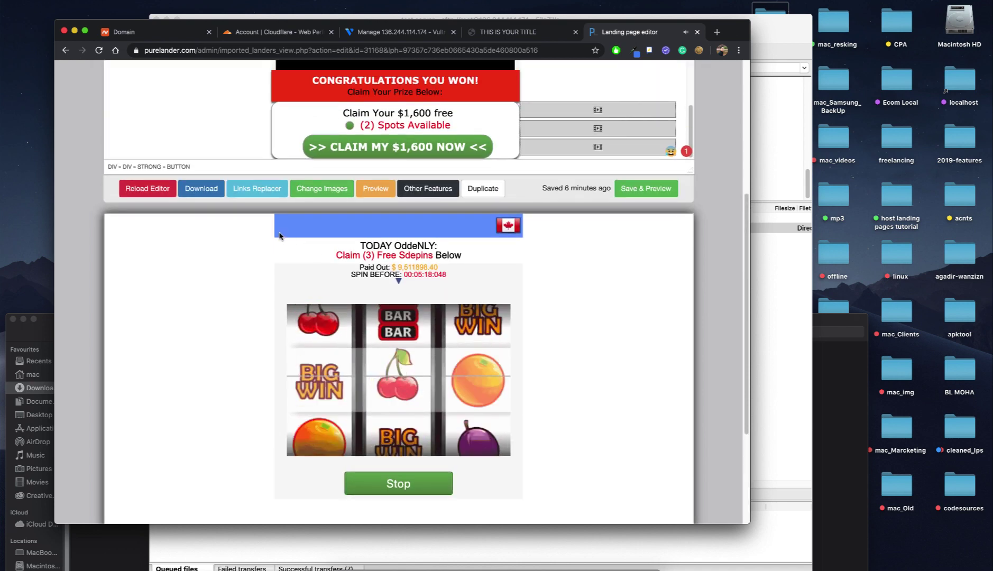
{"action": "key", "text": "Tab"}
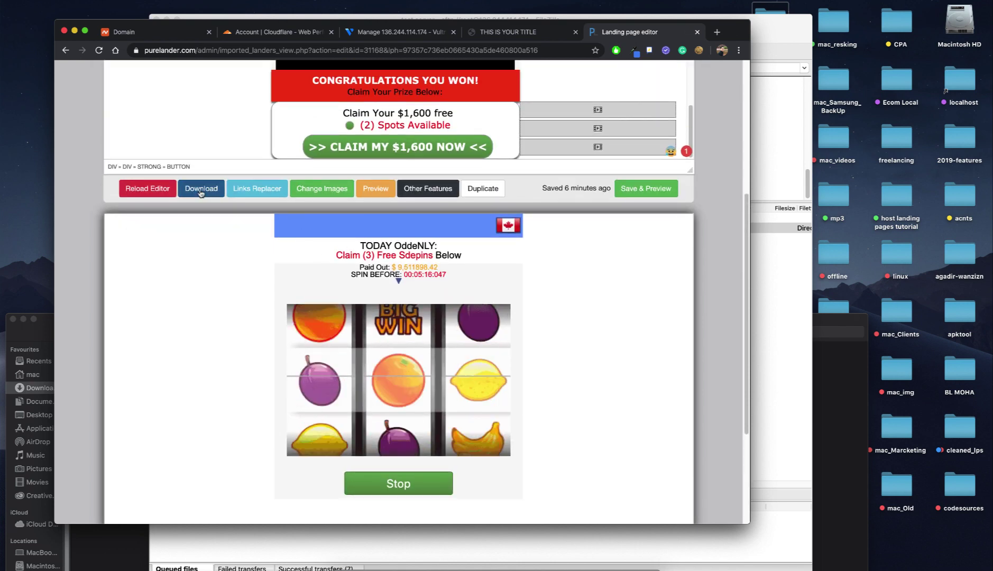
{"action": "key", "text": "Return"}
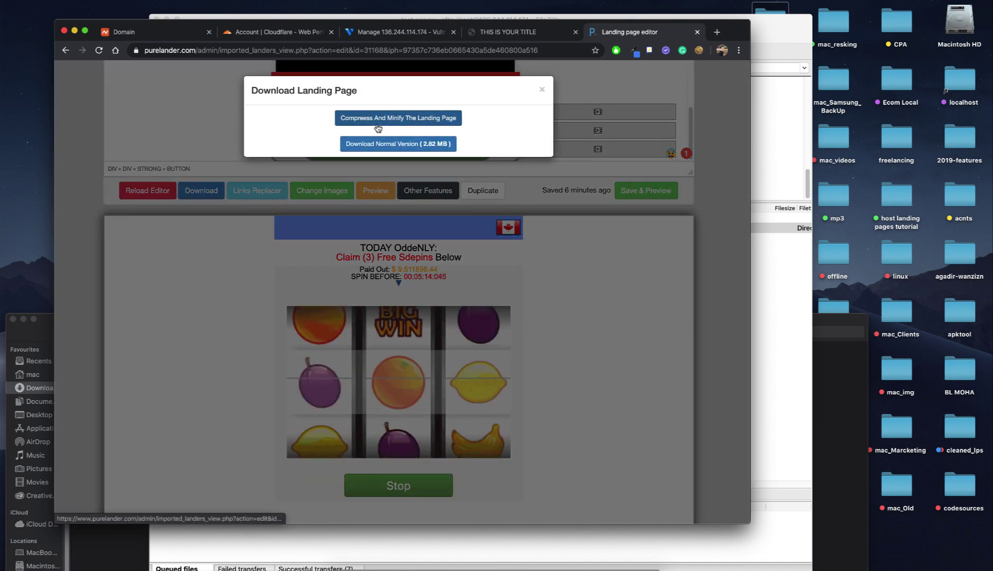
Download the slot lander as a compressed, minified normal-version zip.
{"action": "left_click", "coordinate": [394, 118]}
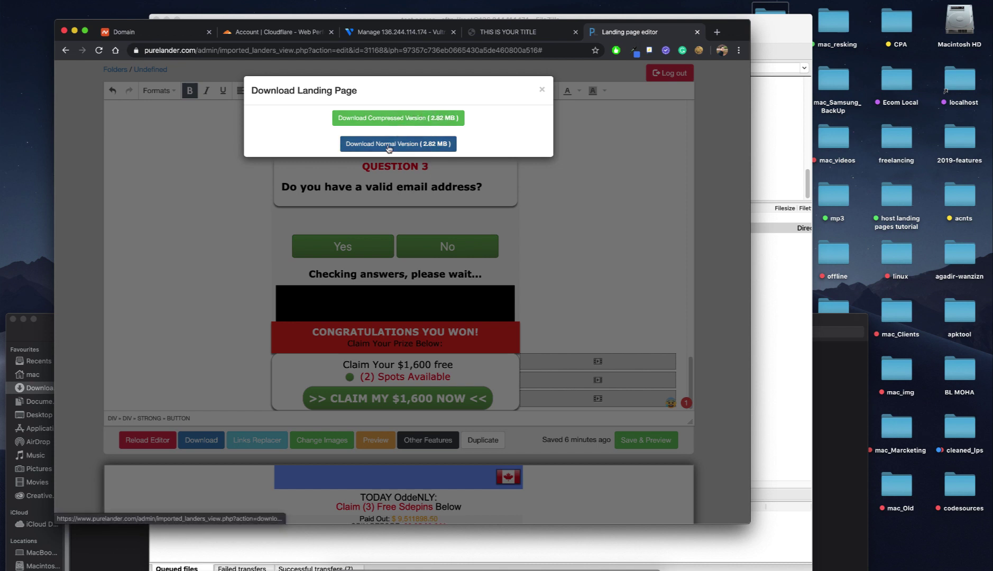
{"action": "left_click", "coordinate": [431, 145]}
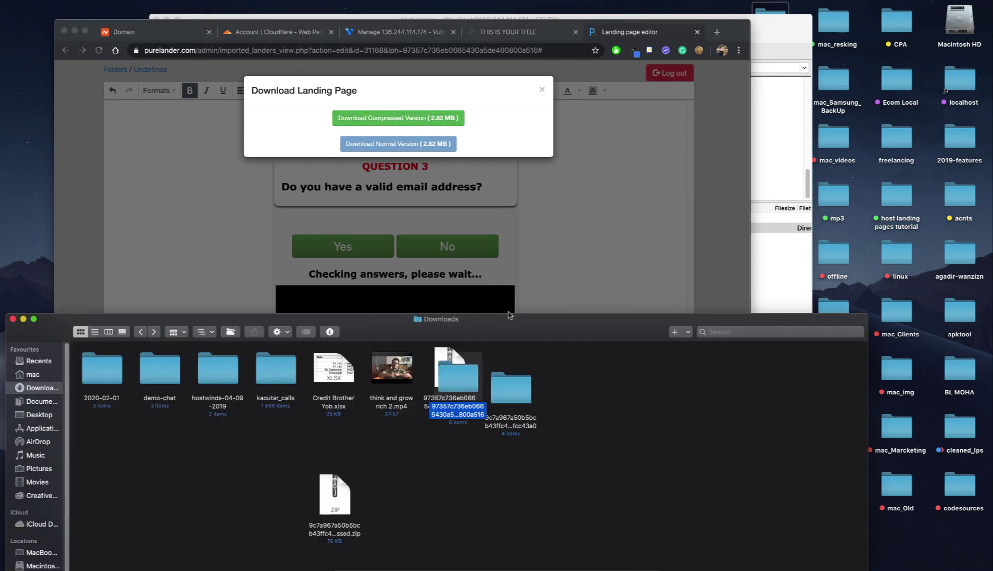
Open the extracted folder's index.html locally in Chrome as the Win Free Spins page.
{"action": "left_click_drag", "start_coordinate": [492, 316], "coordinate": [455, 235]}
{"action": "left_click_drag", "start_coordinate": [423, 291], "coordinate": [535, 397]}
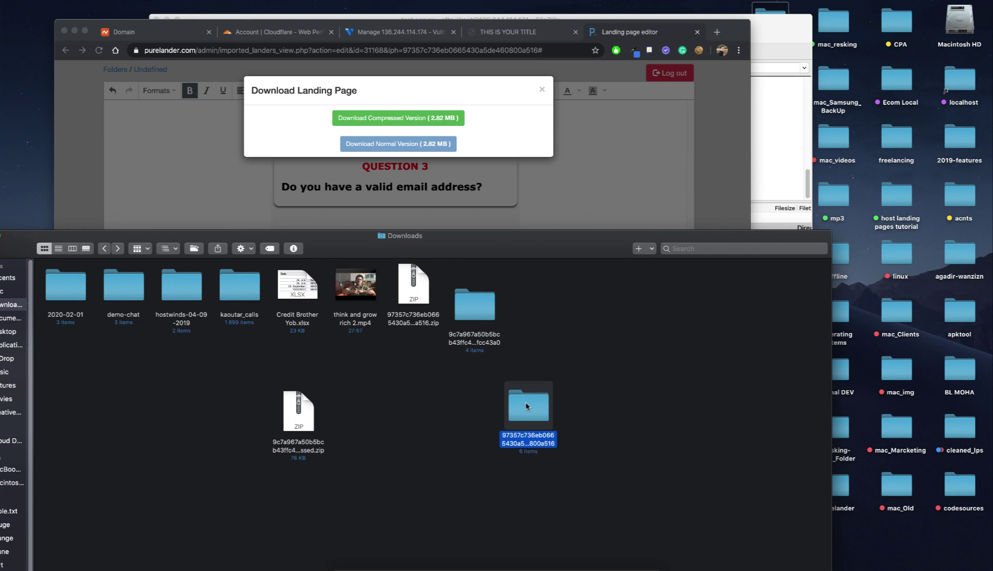
{"action": "double_click", "coordinate": [527, 406]}
{"action": "double_click", "coordinate": [363, 290]}
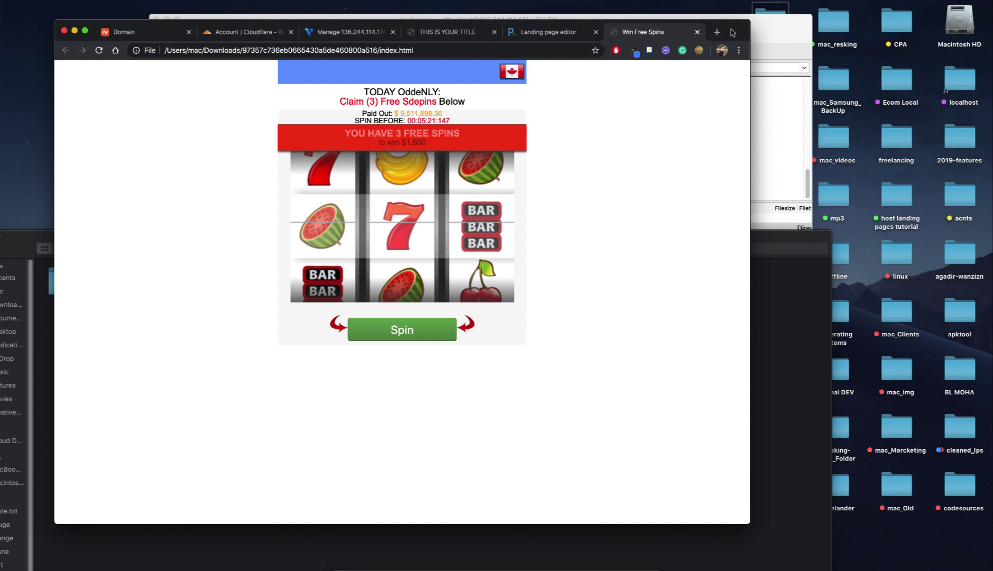
Return the Finder window to Downloads and switch back to FileZilla.
{"action": "left_click_drag", "start_coordinate": [732, 28], "coordinate": [800, 23]}
{"action": "left_click", "coordinate": [97, 239]}
{"action": "left_click_drag", "start_coordinate": [98, 239], "coordinate": [167, 213]}
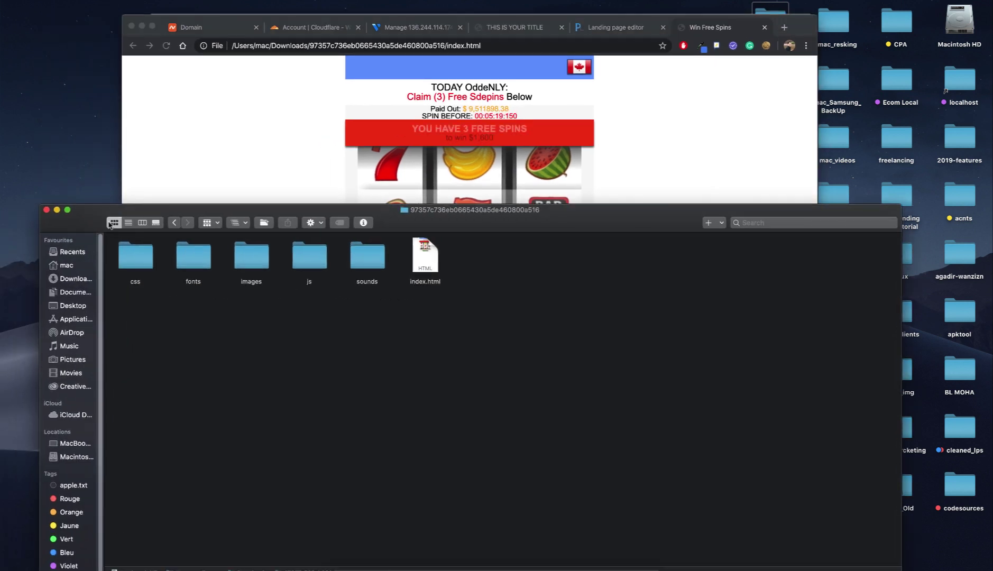
{"action": "key", "text": "super+Up"}
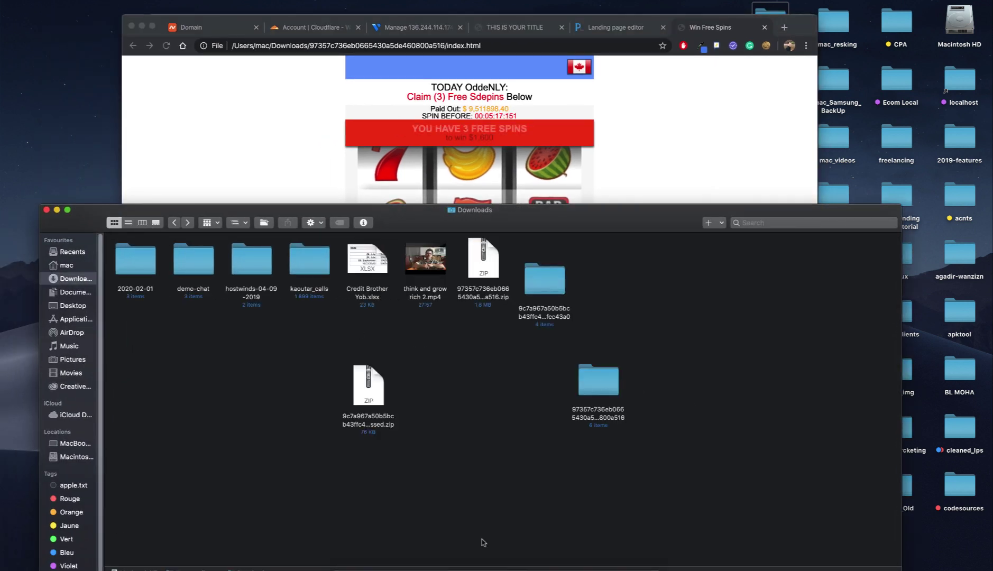
{"action": "left_click", "coordinate": [594, 568]}
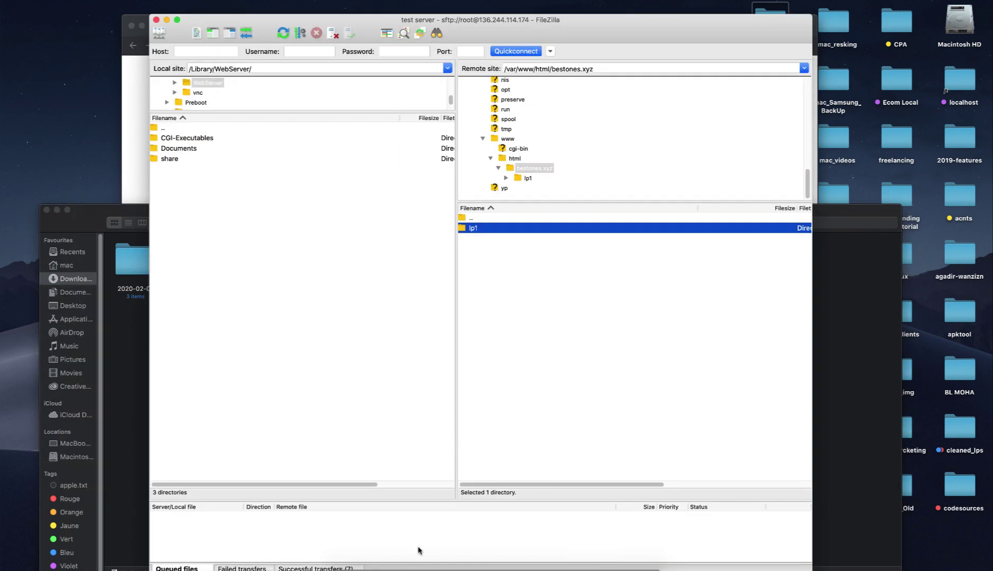
Upload the 97357c736eb0665430a5de460800a516 folder into bestones.xyz beside lp1, completing 70 transfers.
{"action": "left_click", "coordinate": [382, 566]}
{"action": "left_click_drag", "start_coordinate": [517, 218], "coordinate": [437, 384]}
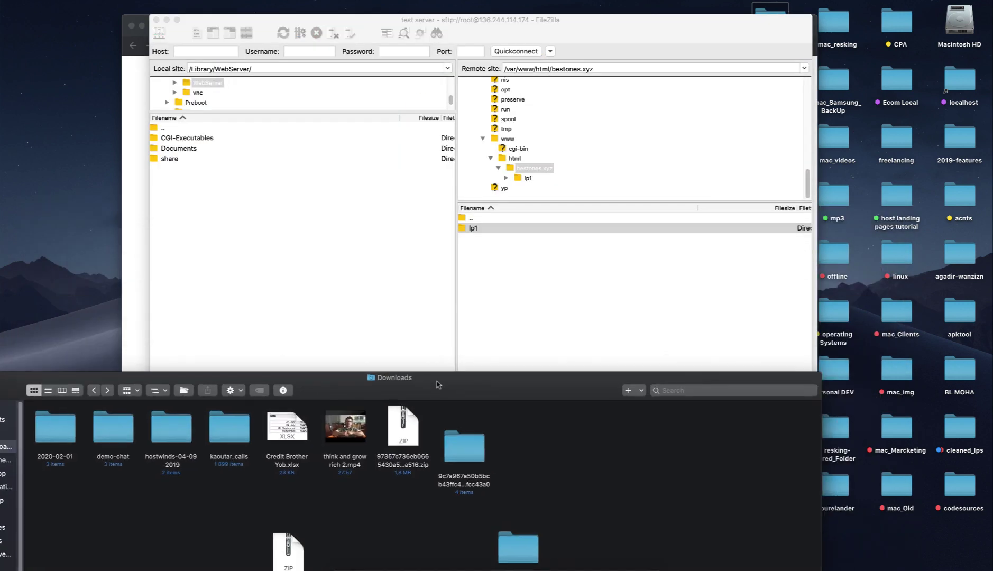
{"action": "left_click_drag", "start_coordinate": [529, 549], "coordinate": [533, 325]}
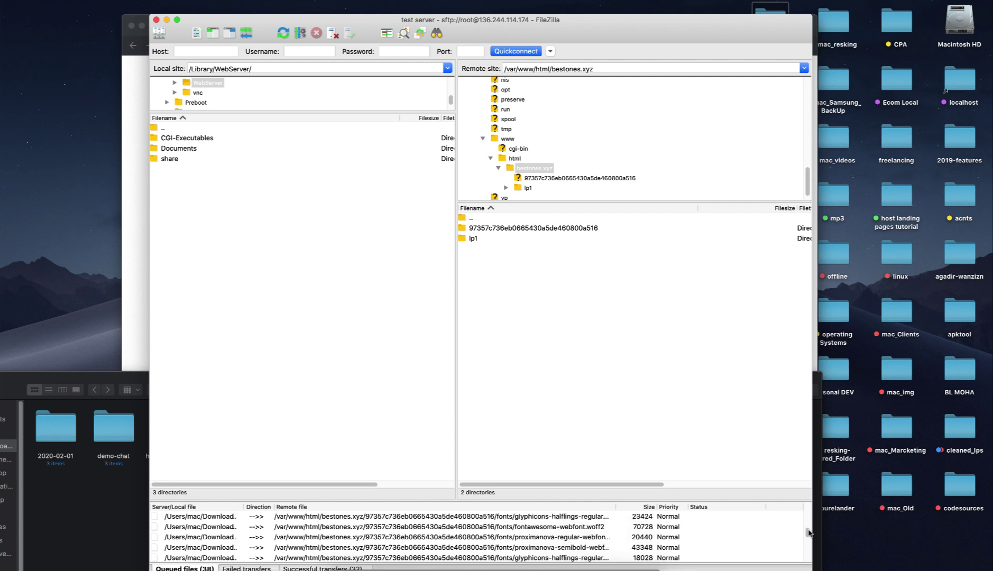
{"action": "mouse_move", "coordinate": [808, 531]}
{"action": "left_mouse_down"}
{"action": "mouse_move", "coordinate": [810, 558]}
{"action": "mouse_move", "coordinate": [807, 520]}
{"action": "left_mouse_up"}
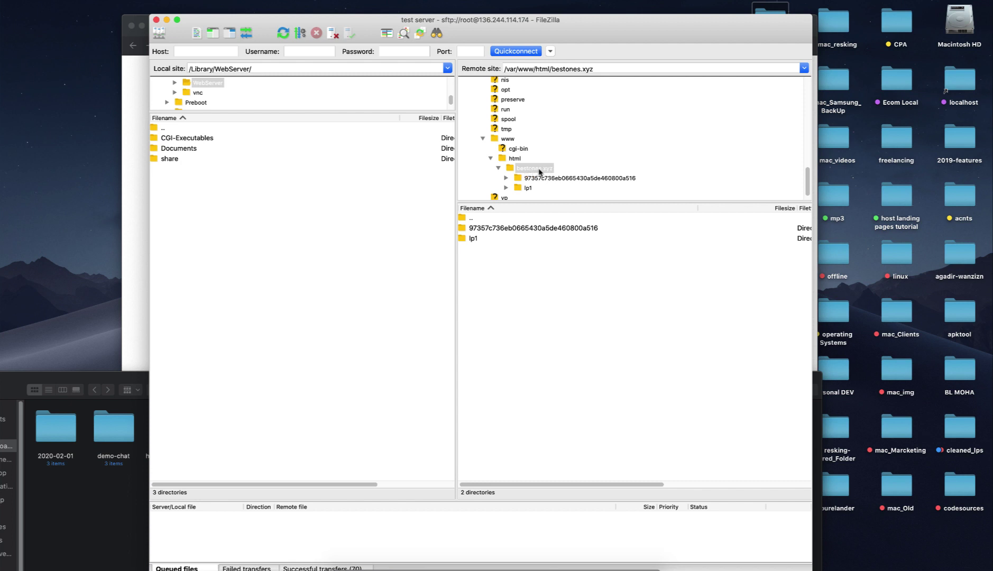
Return to bestones.xyz and rename the 97357c736eb0665430a5de460800a516 folder to lp2.
{"action": "left_click", "coordinate": [527, 188]}
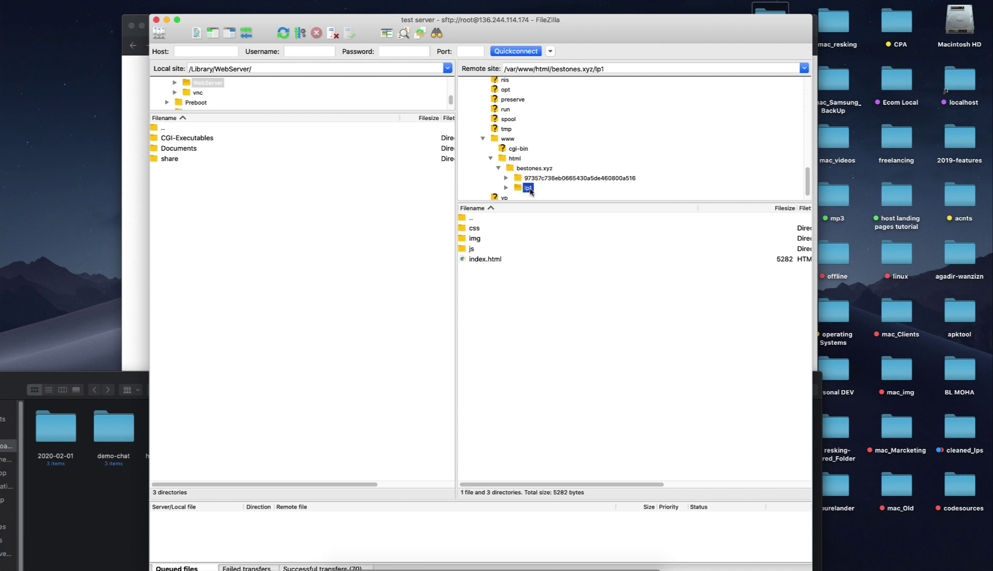
{"action": "left_click", "coordinate": [533, 178]}
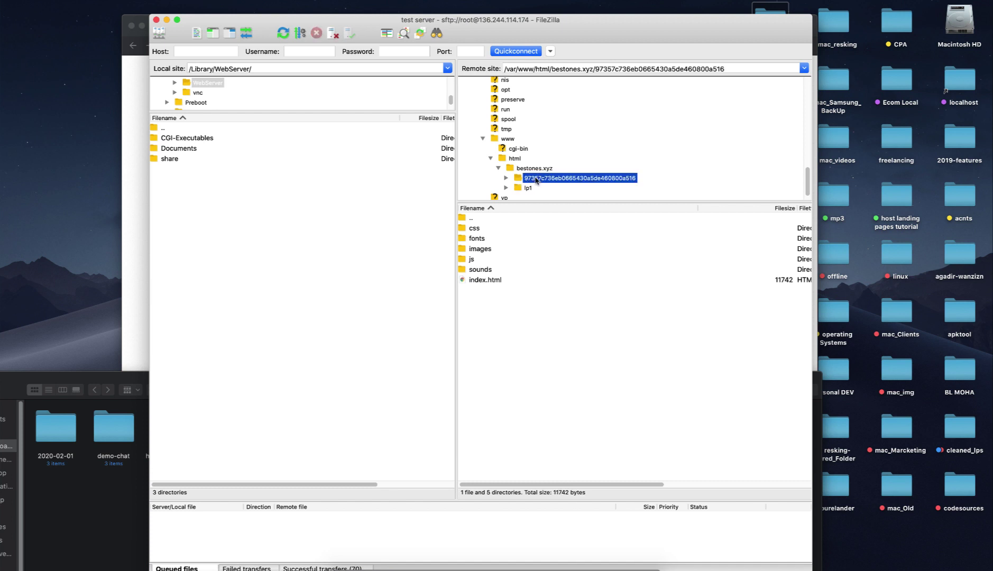
{"action": "left_click", "coordinate": [547, 180]}
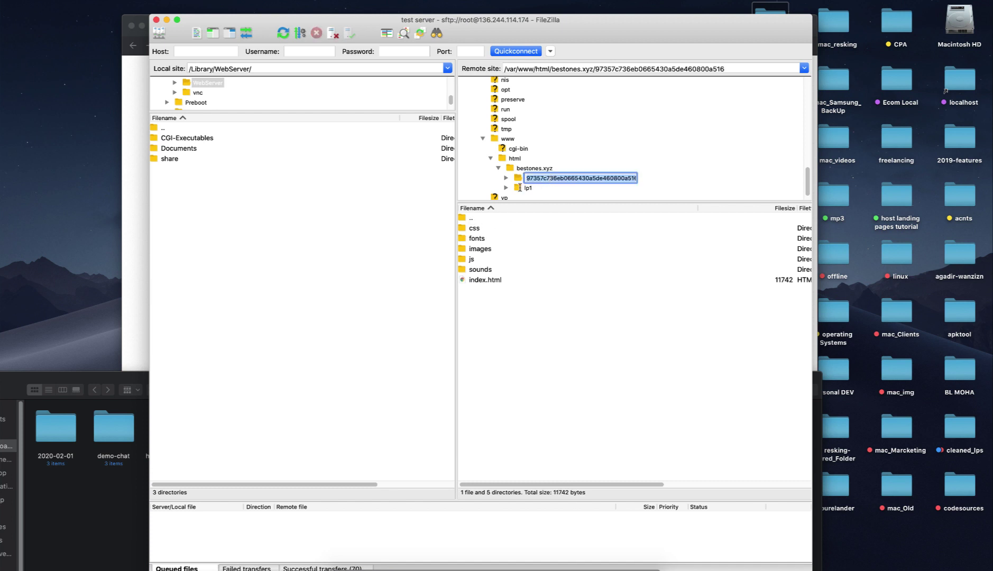
{"action": "double_click", "coordinate": [469, 218]}
{"action": "left_click", "coordinate": [523, 230]}
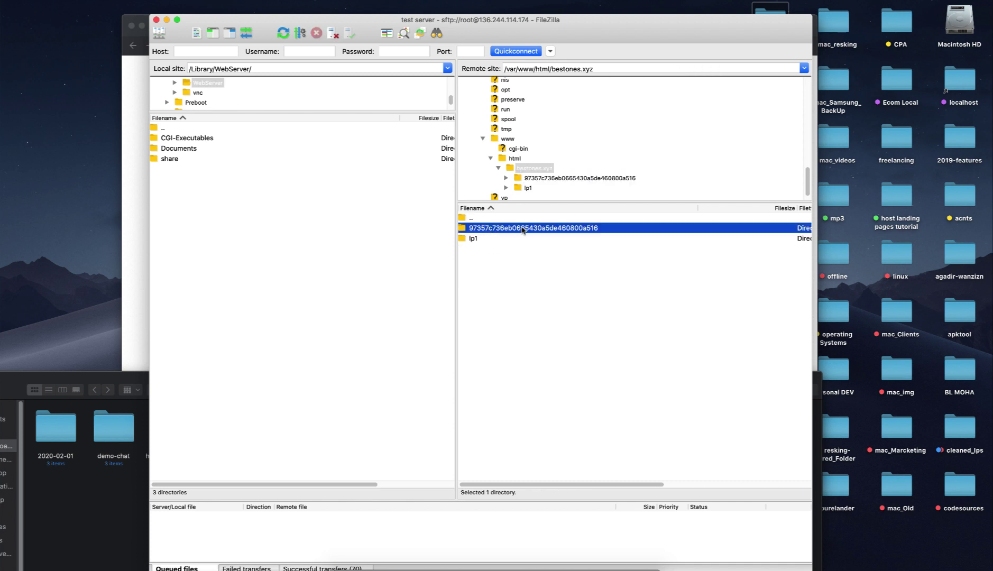
{"action": "key", "text": "F2"}
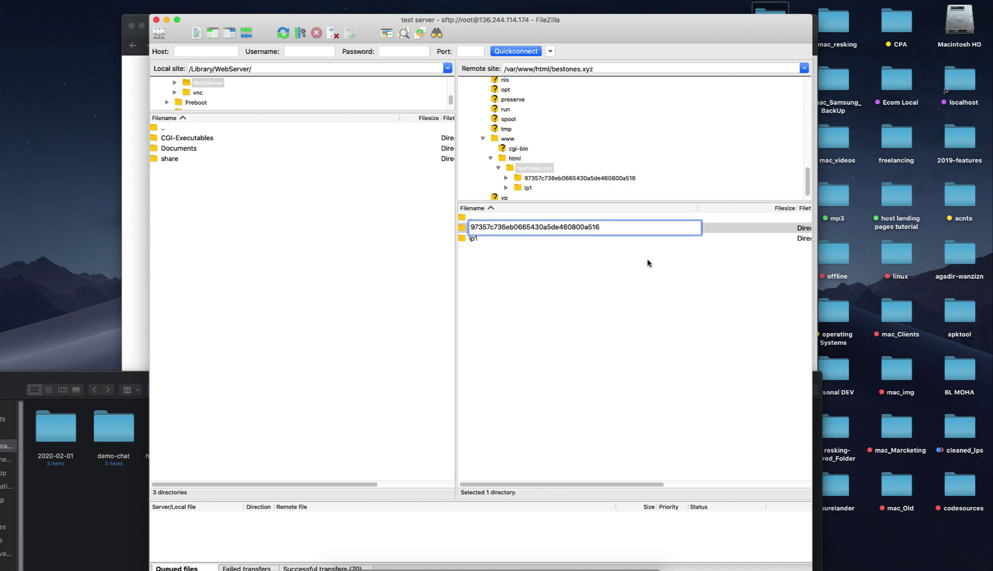
{"action": "double_click", "coordinate": [591, 229]}
{"action": "type", "text": "lp2"}
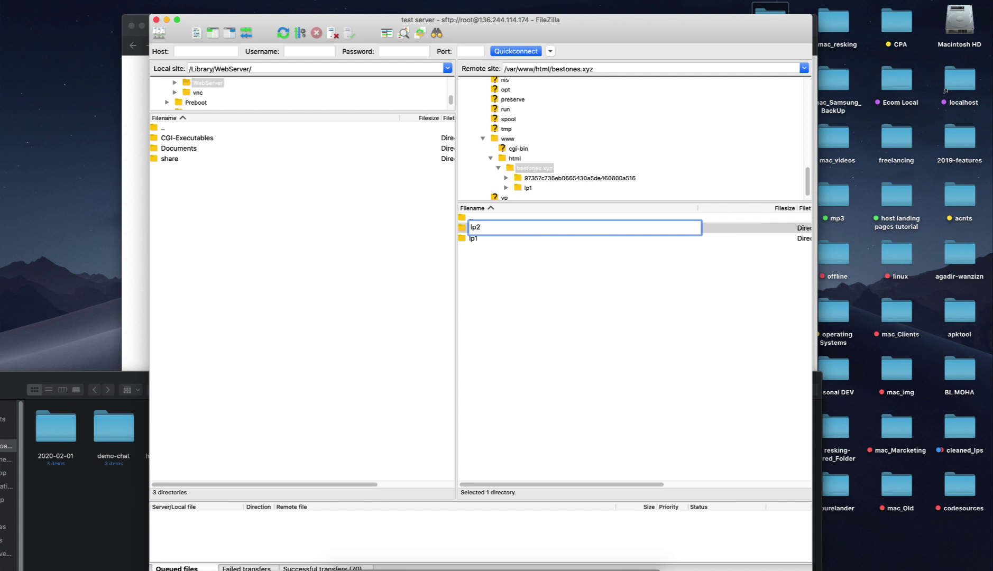
{"action": "key", "text": "Return"}
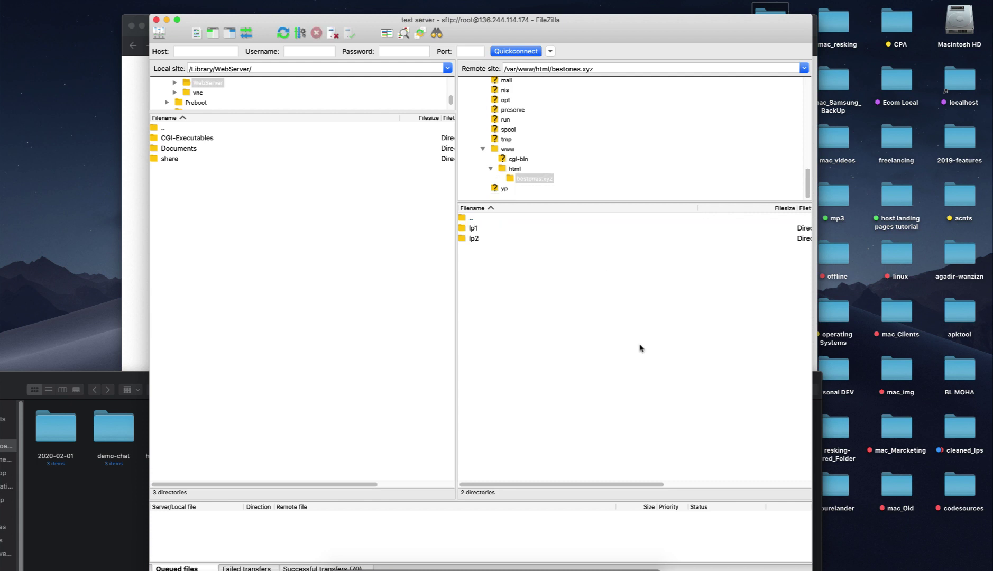
Close the local preview, load bestones.xyz/lp2/ in a new tab, and test-spin the reels.
{"action": "left_click_drag", "start_coordinate": [355, 20], "coordinate": [506, 42]}
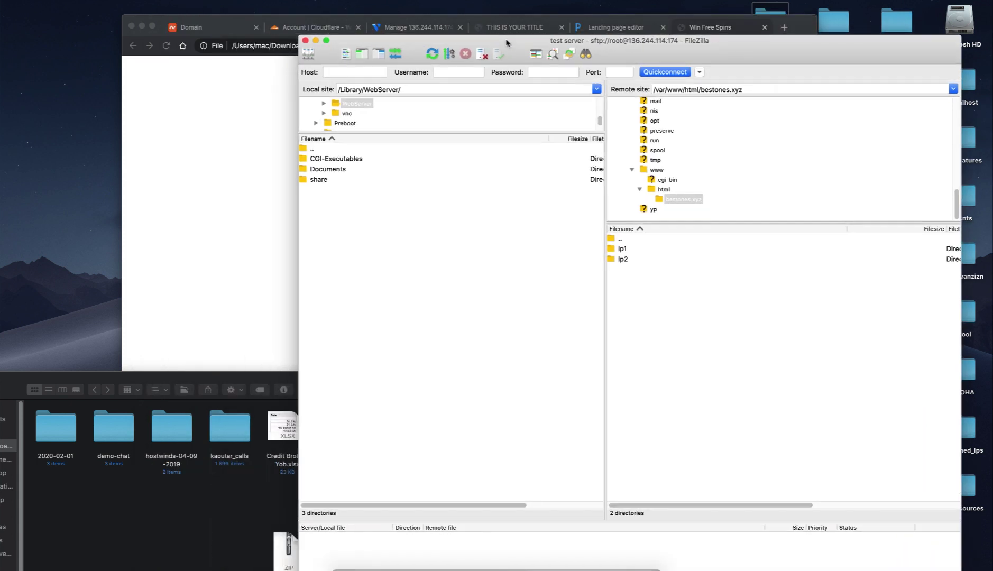
{"action": "left_click", "coordinate": [202, 149]}
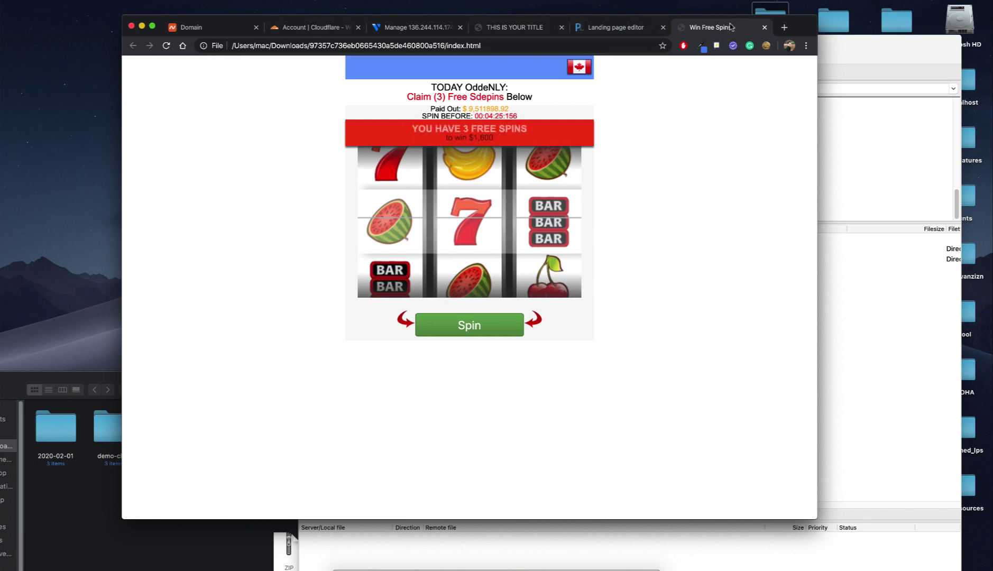
{"action": "key", "text": "super+w"}
{"action": "left_click", "coordinate": [513, 27]}
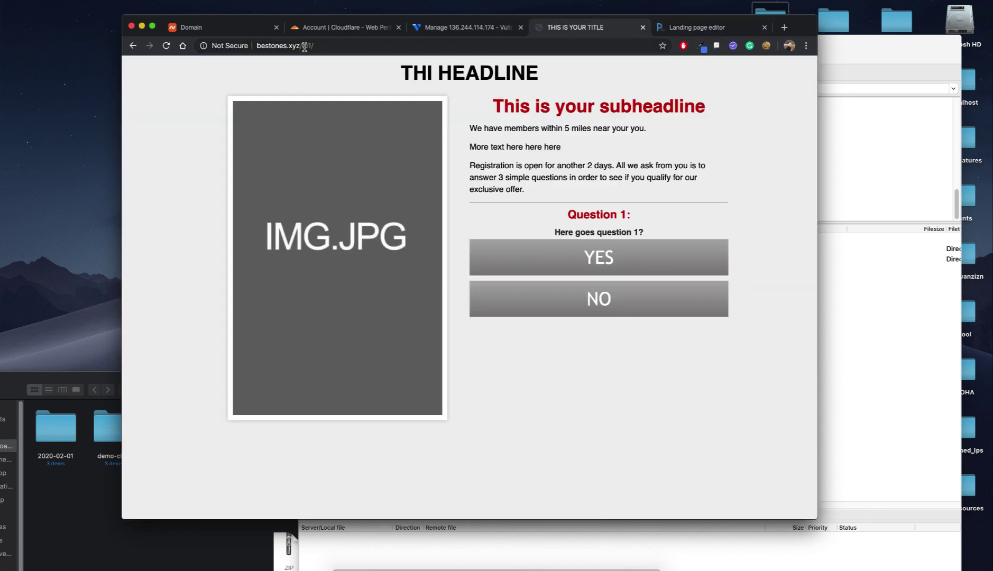
{"action": "left_click", "coordinate": [308, 45]}
{"action": "key", "text": "super+c"}
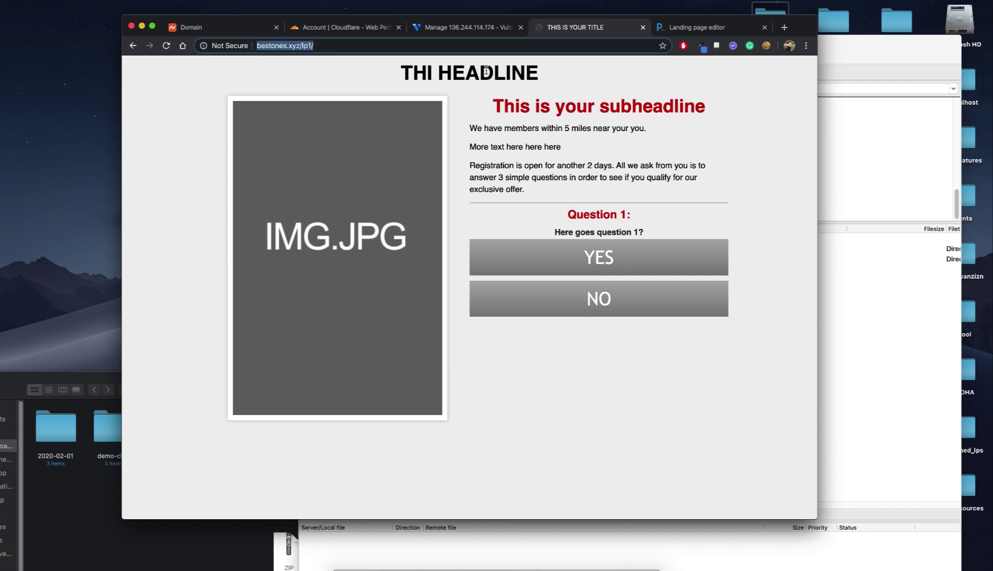
{"action": "left_click", "coordinate": [784, 27]}
{"action": "key", "text": "super+v"}
{"action": "left_click_drag", "start_coordinate": [305, 46], "coordinate": [386, 44]}
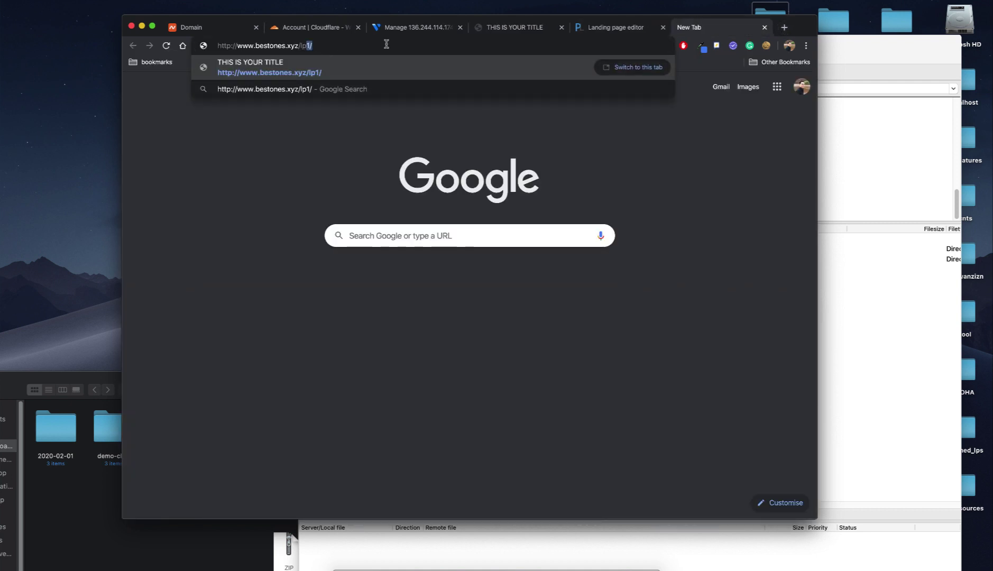
{"action": "type", "text": "2/"}
{"action": "key", "text": "Return"}
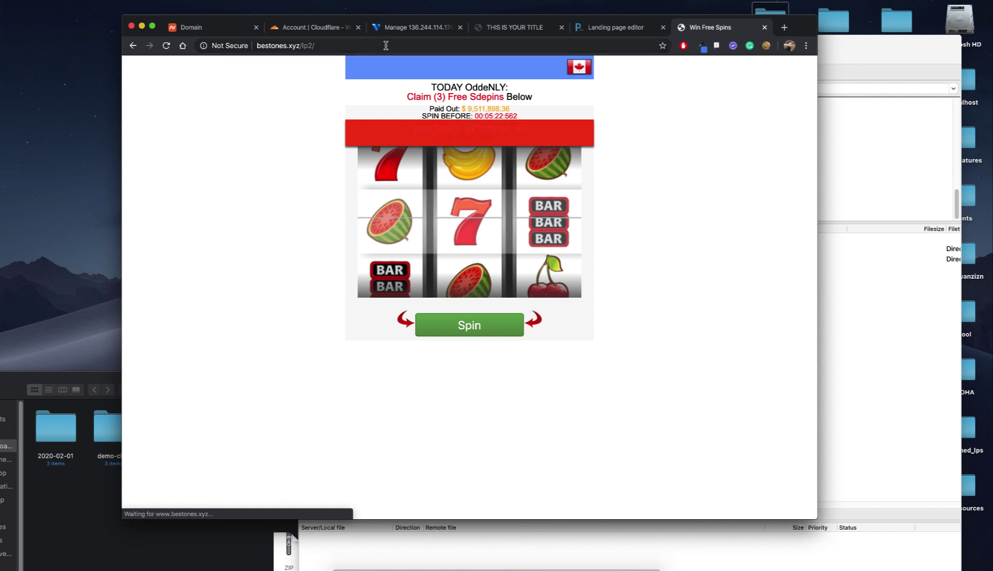
{"action": "left_click", "coordinate": [483, 324]}
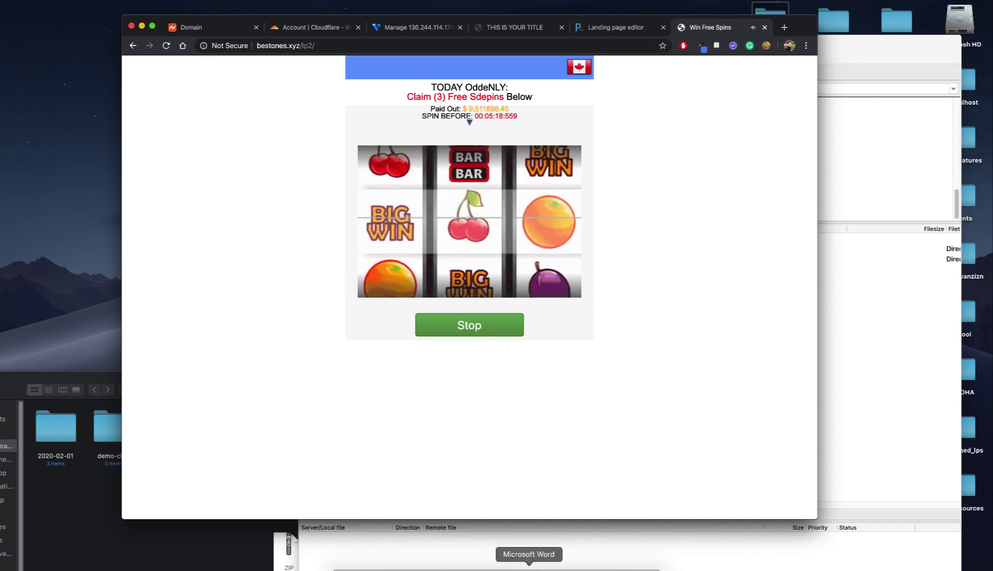
Load the bare bestones.xyz domain, which still shows the Apache test page.
{"action": "left_click", "coordinate": [595, 567]}
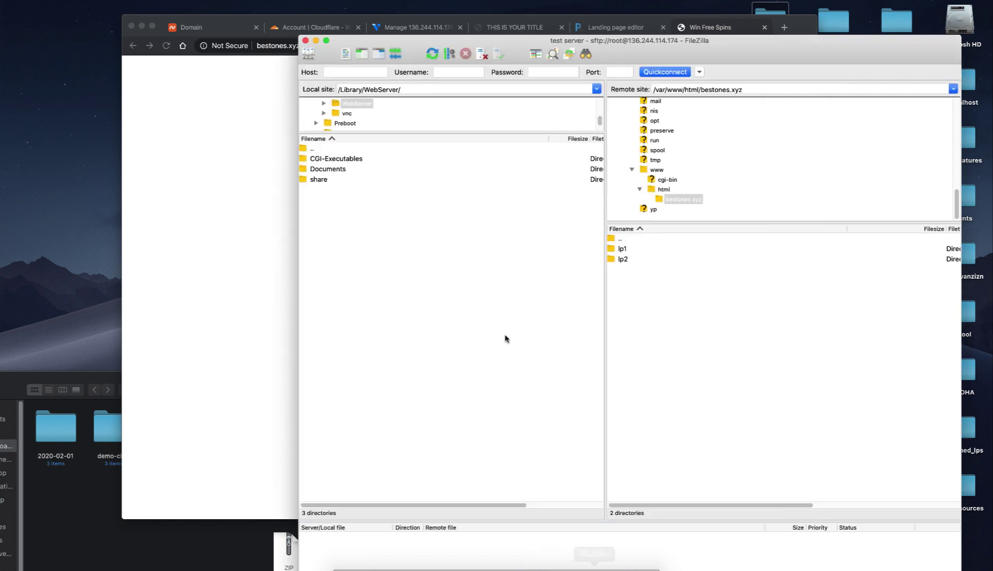
{"action": "left_click_drag", "start_coordinate": [786, 44], "coordinate": [668, 17]}
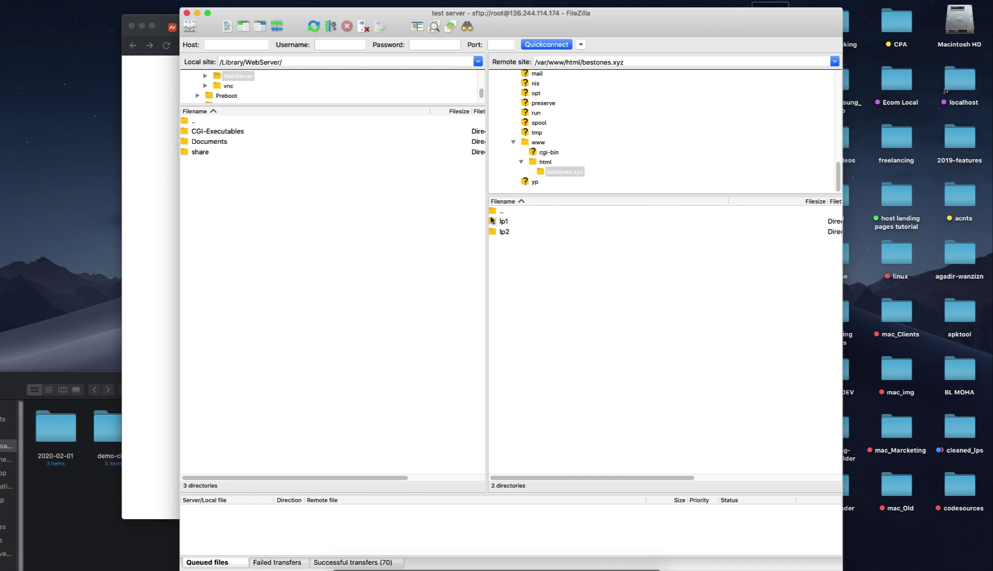
{"action": "left_click", "coordinate": [142, 283]}
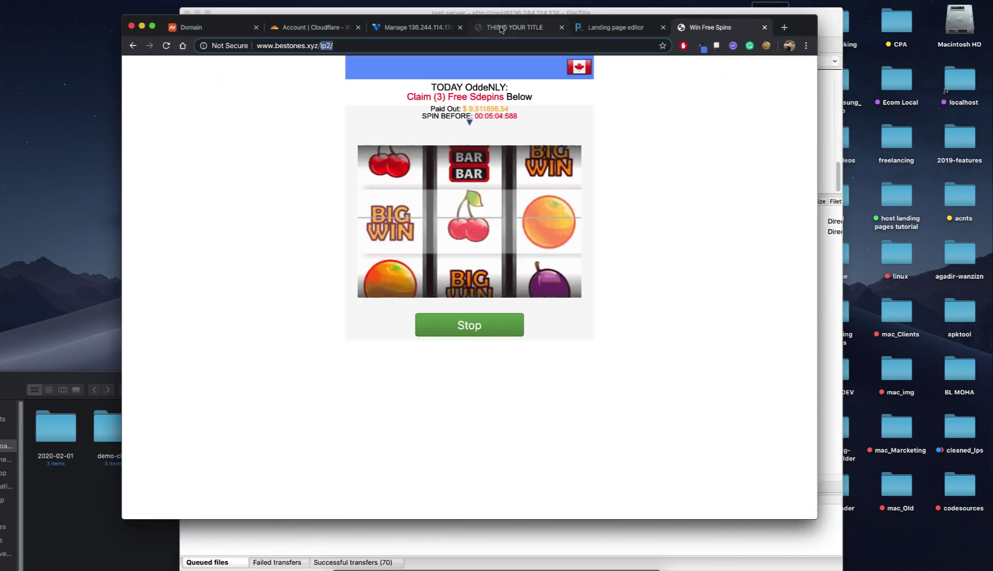
{"action": "key", "text": "BackSpace"}
{"action": "key", "text": "Return"}
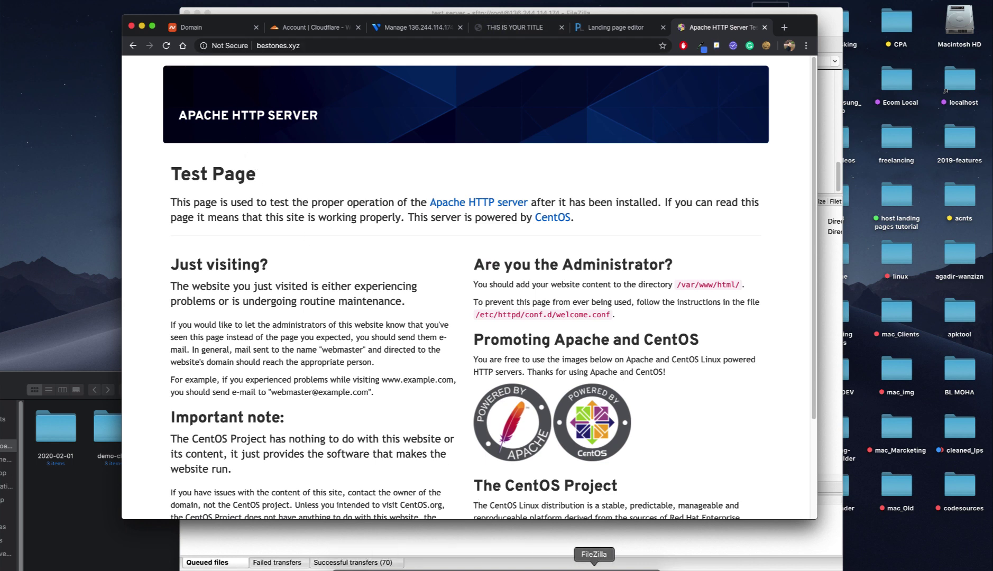
Create an empty 0-byte index.html in the remote bestones.xyz folder beside lp1 and lp2.
{"action": "left_click", "coordinate": [594, 565]}
{"action": "right_click", "coordinate": [511, 286]}
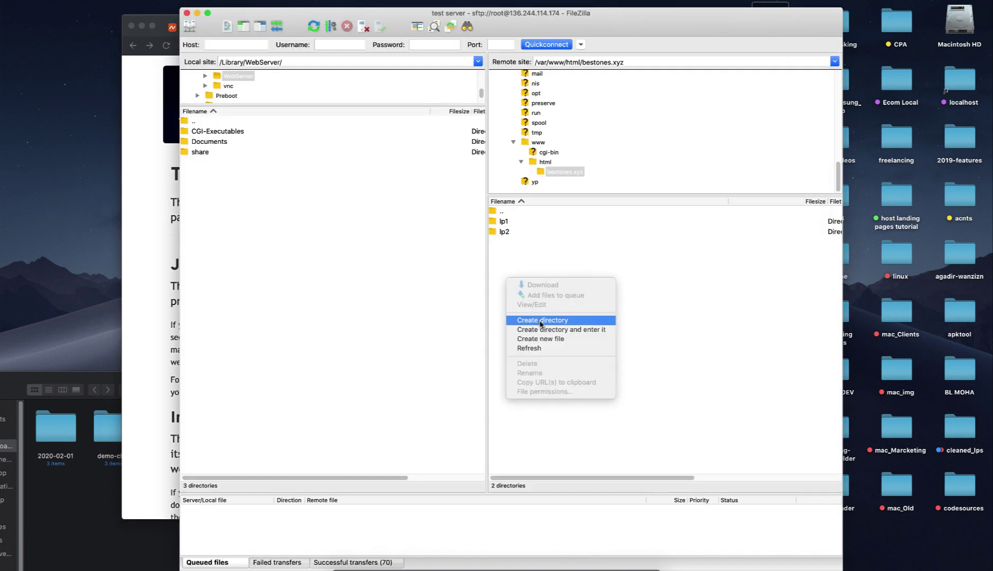
{"action": "left_click", "coordinate": [541, 339]}
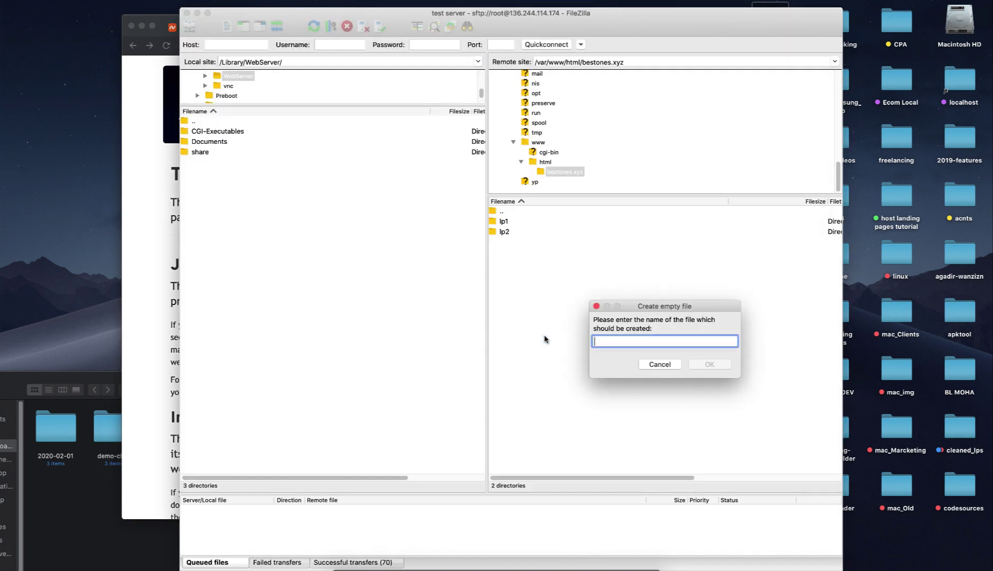
{"action": "type", "text": "index.html"}
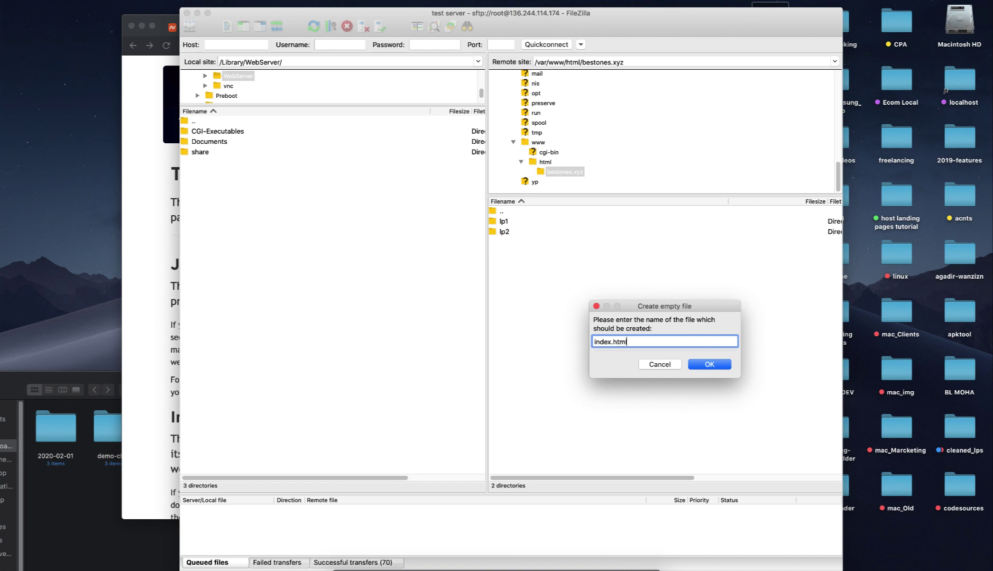
{"action": "left_click", "coordinate": [730, 365]}
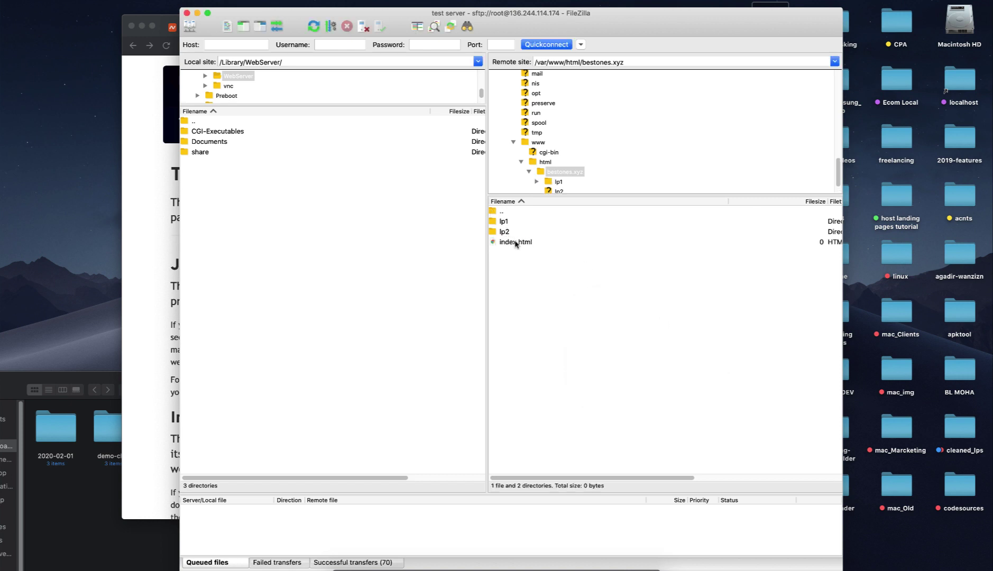
{"action": "left_click", "coordinate": [505, 221]}
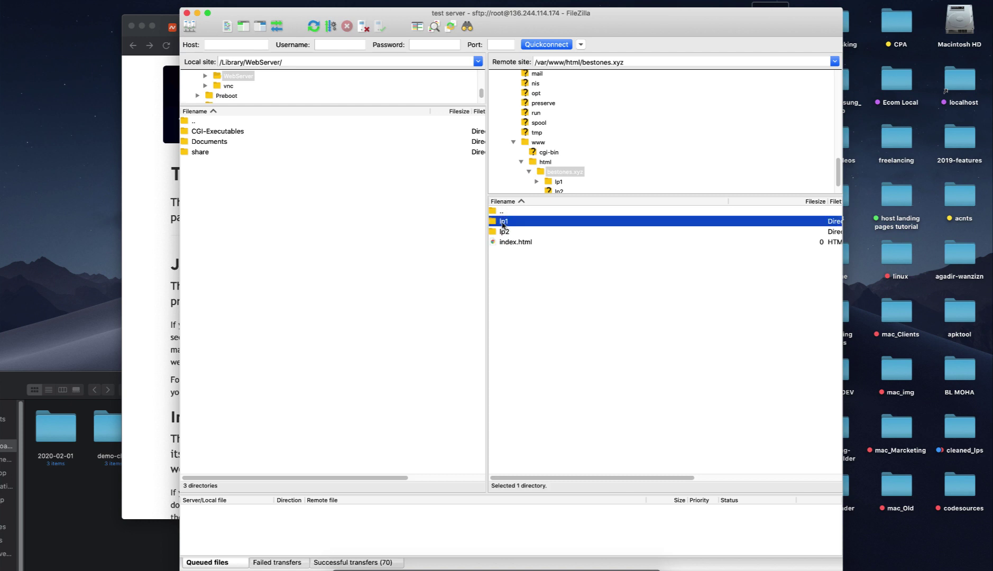
{"action": "left_click", "coordinate": [503, 231]}
{"action": "left_click", "coordinate": [517, 258]}
{"action": "left_click", "coordinate": [135, 192]}
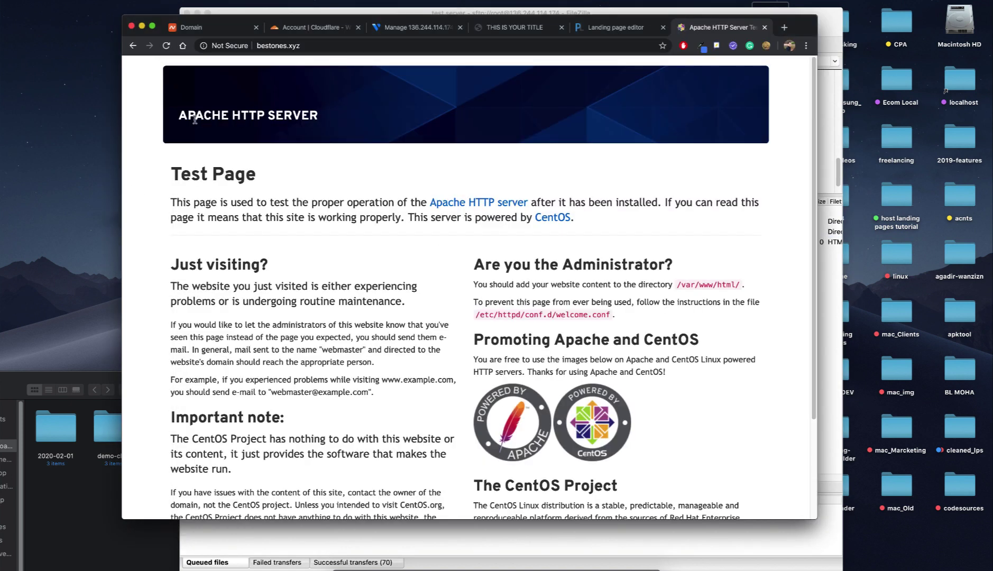
Reload bestones.xyz in Chrome to confirm a blank page replaces the Apache test page.
{"action": "left_click", "coordinate": [166, 45]}
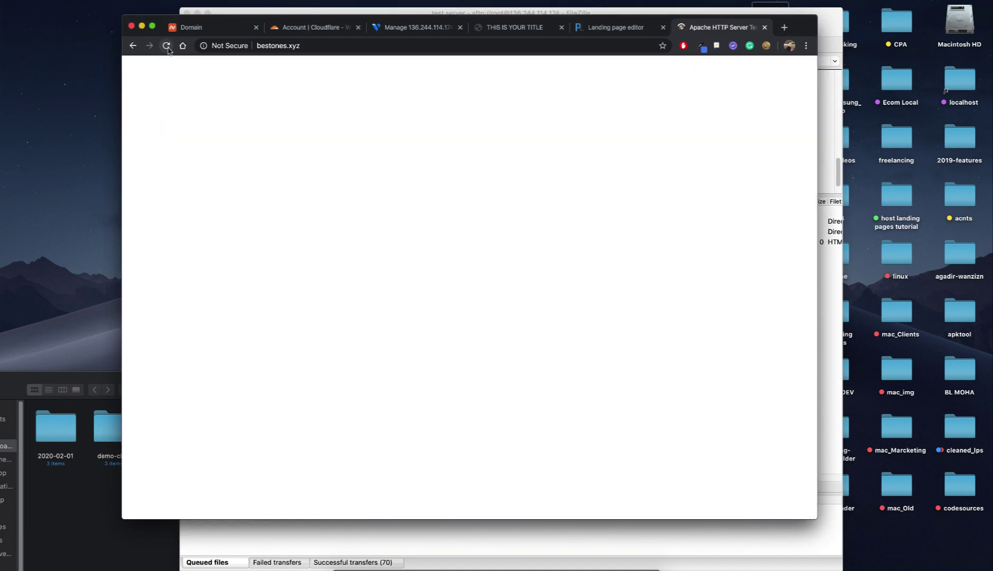
{"action": "left_click", "coordinate": [278, 47]}
{"action": "left_click", "coordinate": [594, 567]}
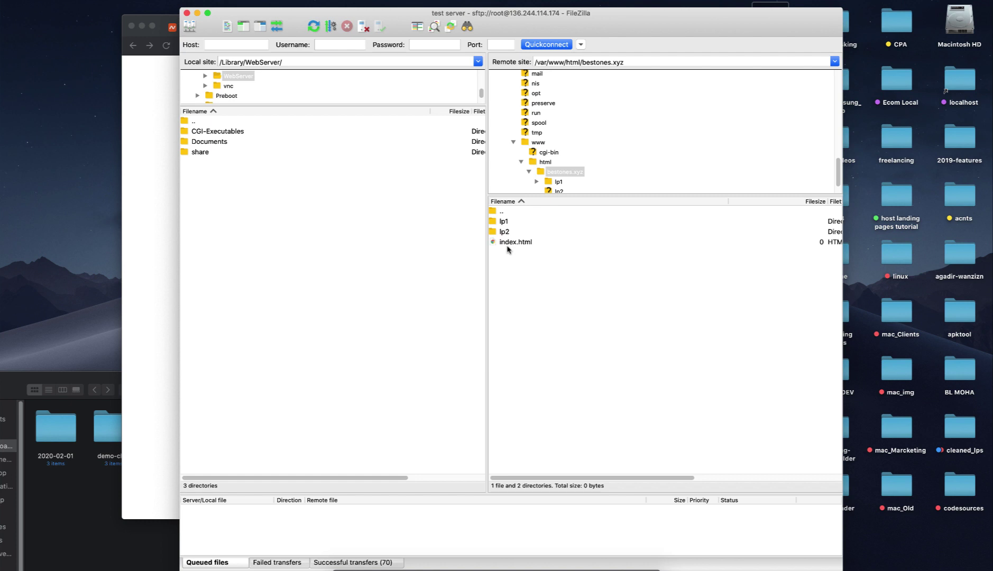
{"action": "left_click", "coordinate": [168, 244]}
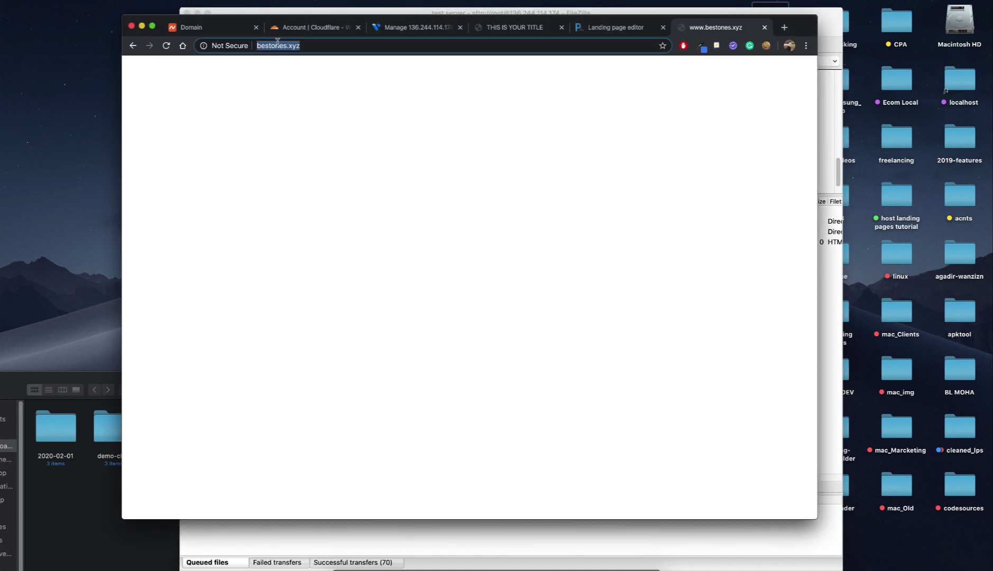
Return to the Word Lesson 4 outline and highlight the bullet about adding a new domain.
{"action": "left_click", "coordinate": [594, 567]}
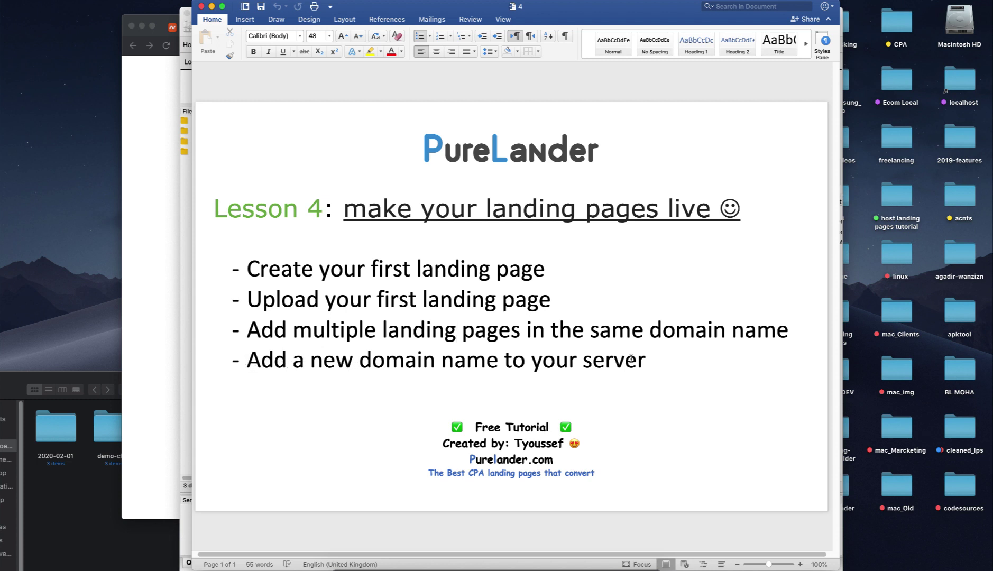
{"action": "left_click_drag", "start_coordinate": [649, 359], "coordinate": [442, 359]}
{"action": "left_click", "coordinate": [373, 361]}
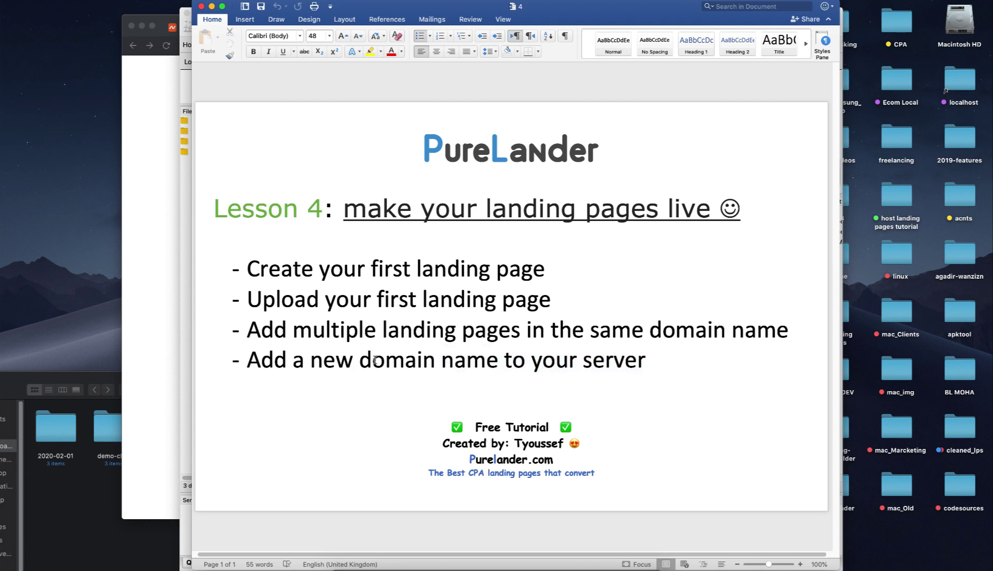